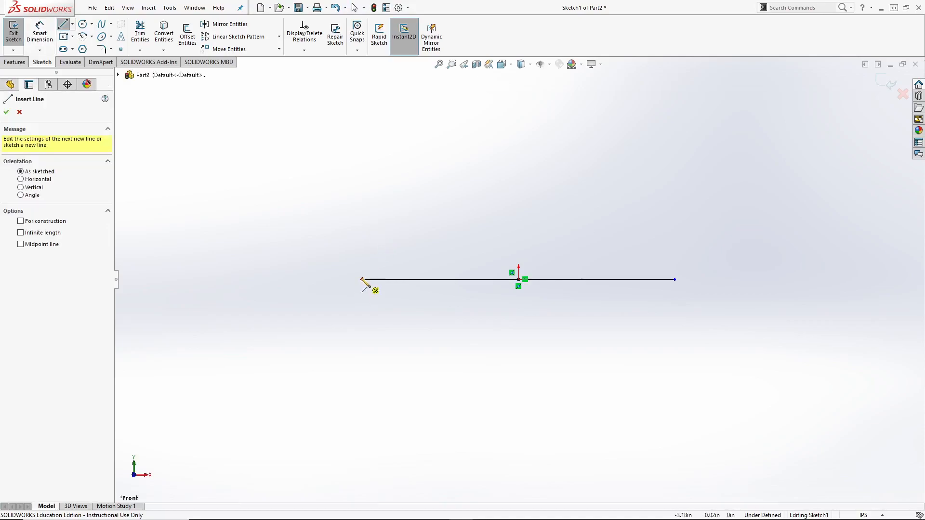
- Sketch the left half-profile from the base line's left end: a 45° slanted line about 0.65 in long, a ledge, a vertical side and a short horizontal top line
{"action": "left_click", "coordinate": [362, 280]}
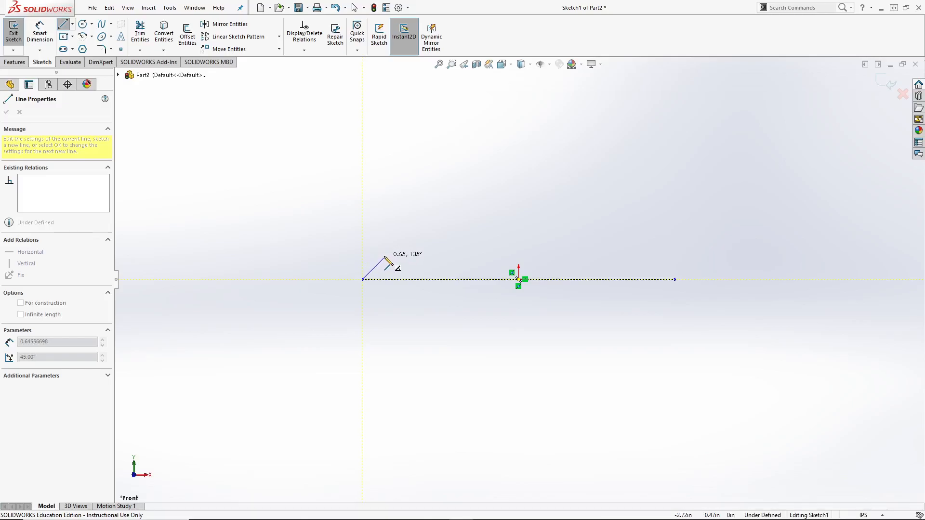
{"action": "left_click", "coordinate": [384, 257]}
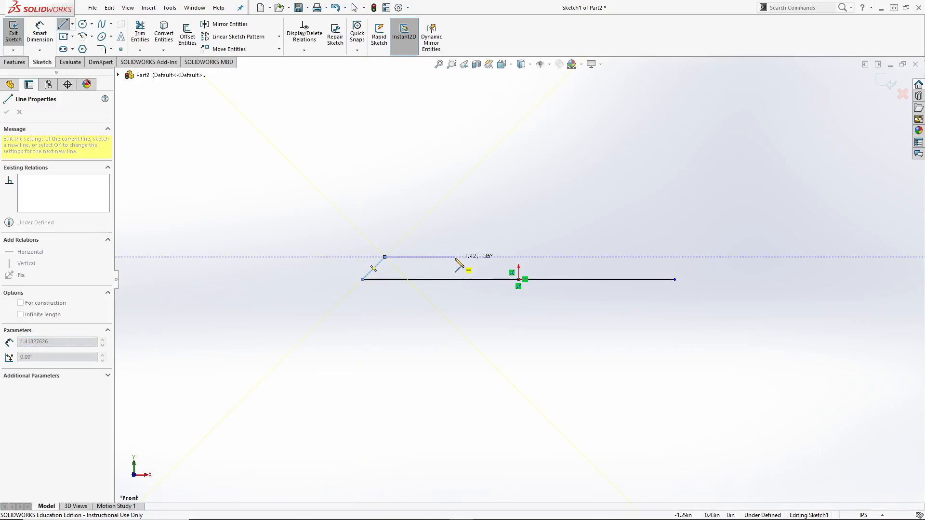
{"action": "left_click", "coordinate": [424, 257]}
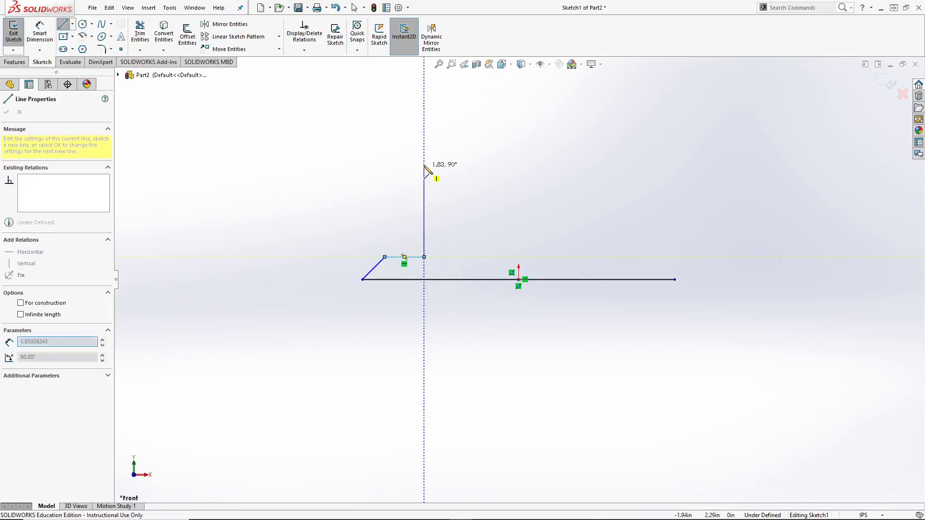
{"action": "left_click", "coordinate": [424, 150]}
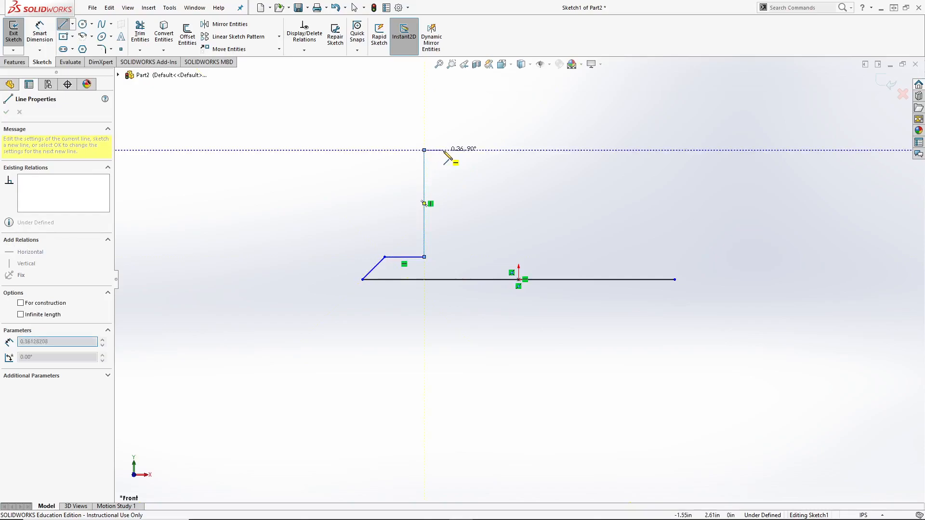
{"action": "left_click", "coordinate": [451, 151]}
{"action": "key", "text": "Escape"}
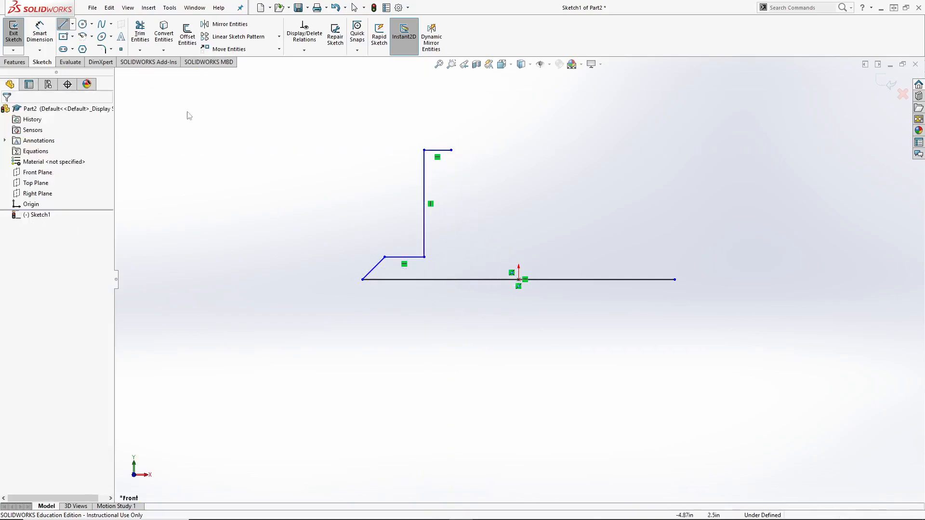
- Draw a vertical centerline about 6.13 in long, from below the origin to above the profile, passing through the origin
{"action": "left_click", "coordinate": [73, 24]}
{"action": "left_click", "coordinate": [86, 48]}
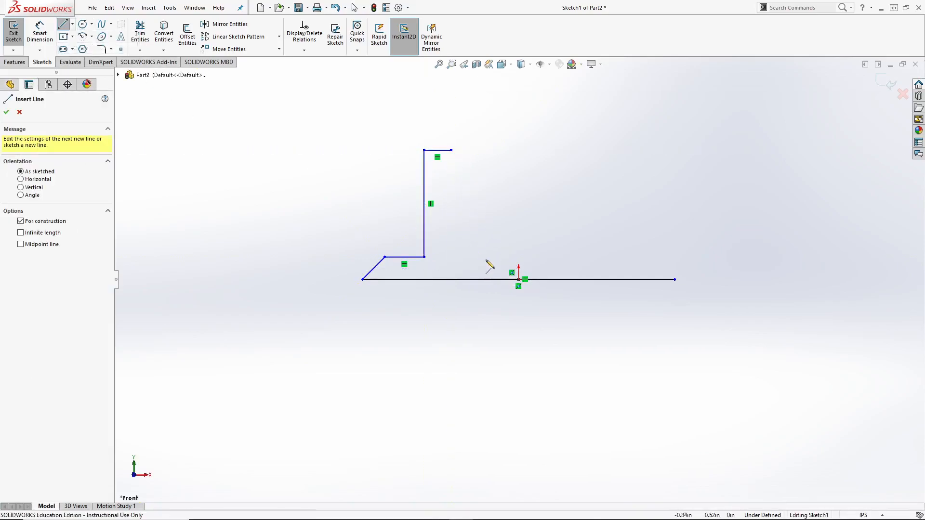
{"action": "left_click", "coordinate": [519, 280]}
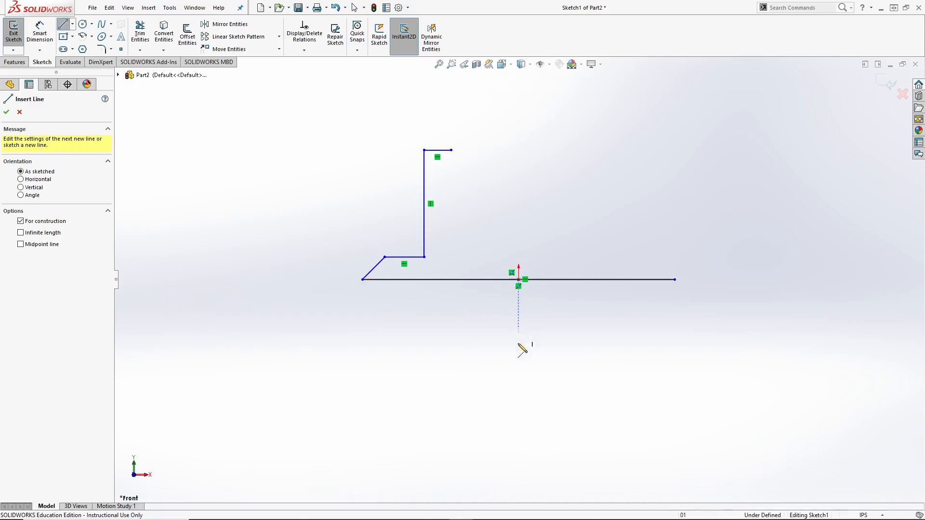
{"action": "left_click", "coordinate": [519, 399]}
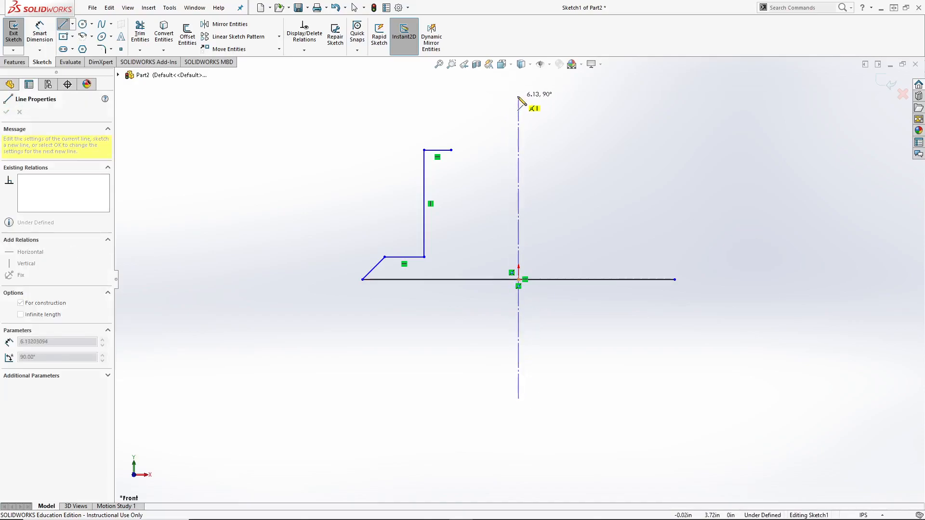
{"action": "left_click", "coordinate": [518, 96]}
{"action": "key", "text": "Escape"}
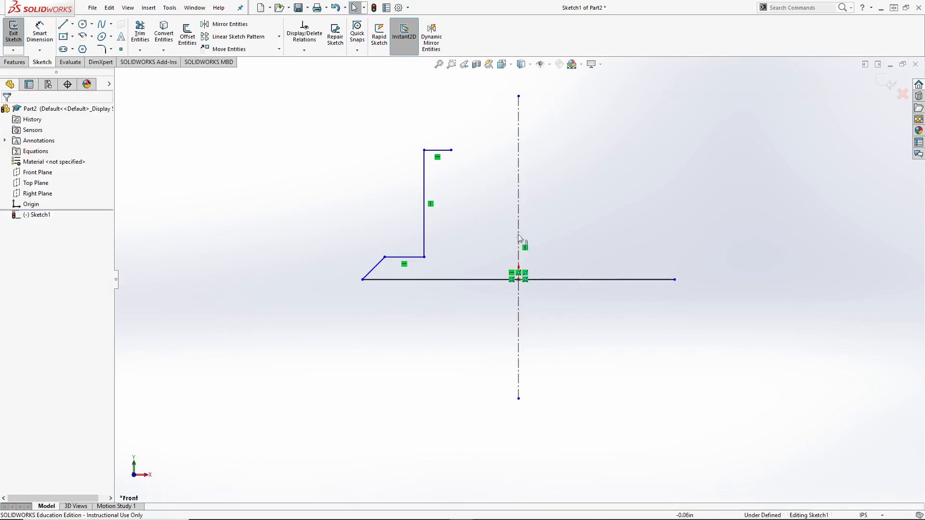
- Mirror the four lines of the left half-profile about the vertical centerline, keeping the originals
{"action": "left_click_drag", "start_coordinate": [259, 103], "coordinate": [488, 352]}
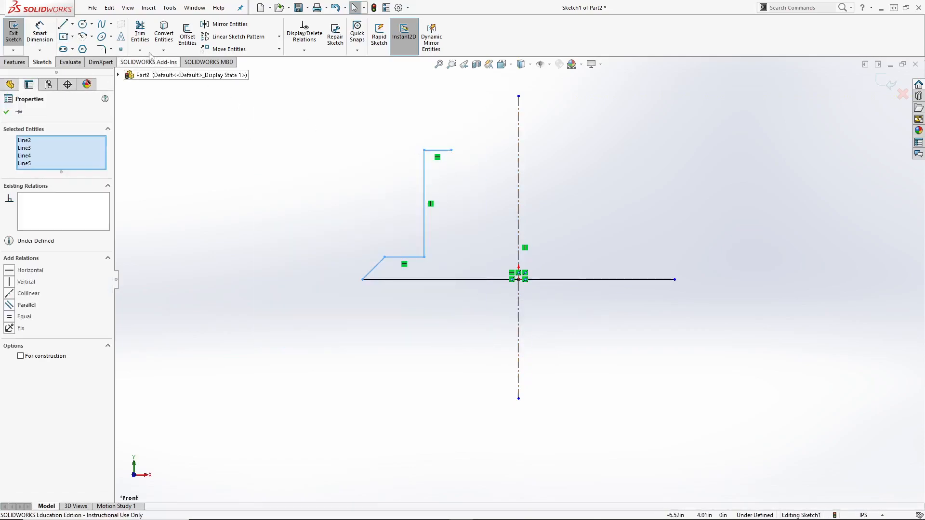
{"action": "left_click", "coordinate": [234, 26]}
{"action": "left_click", "coordinate": [39, 247]}
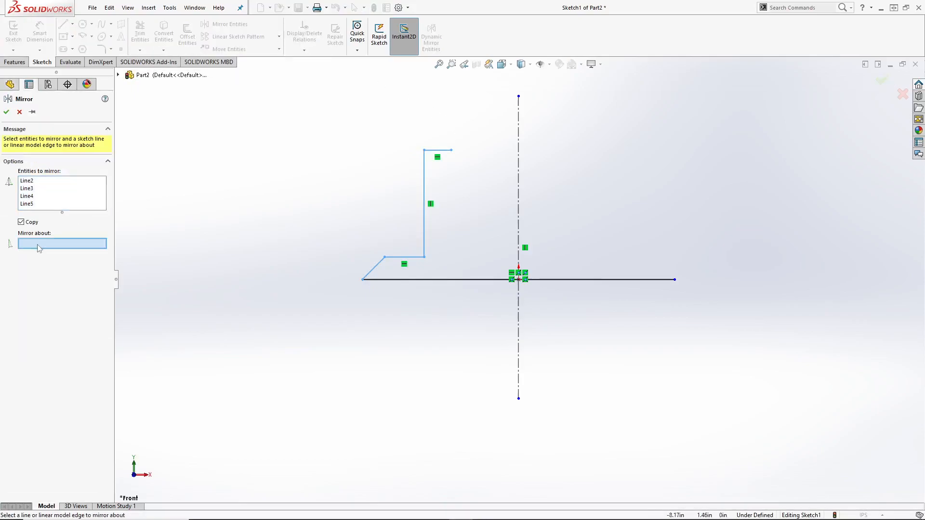
{"action": "left_click", "coordinate": [519, 121]}
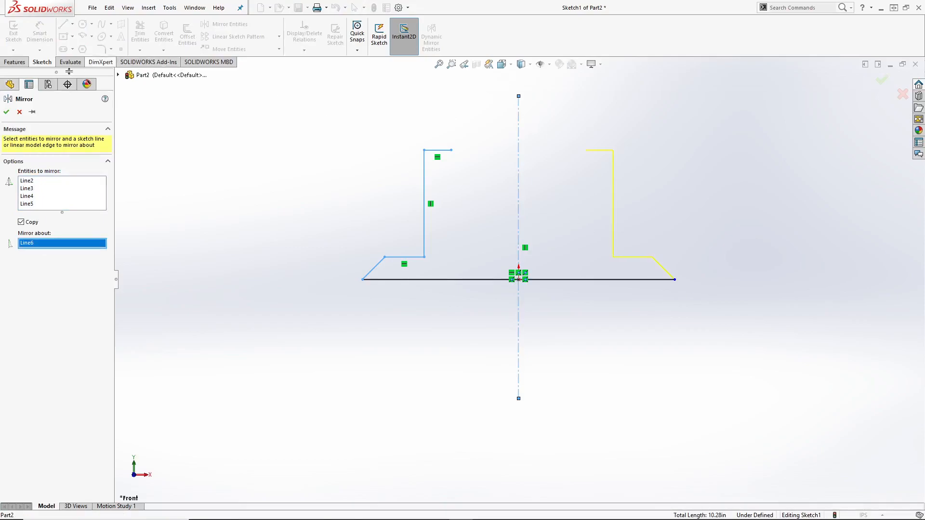
{"action": "left_click", "coordinate": [6, 112]}
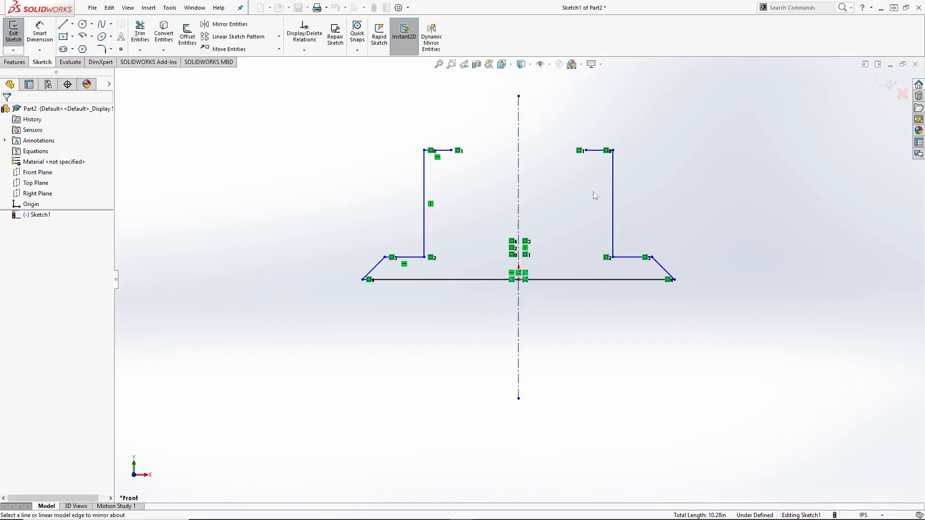
- Draw a circle centered on the centerline level with the top lines, passing through the inner end of the left top line
{"action": "left_click", "coordinate": [72, 25]}
{"action": "left_click", "coordinate": [91, 26]}
{"action": "left_click", "coordinate": [87, 35]}
{"action": "key", "text": "Escape"}
{"action": "left_click", "coordinate": [84, 25]}
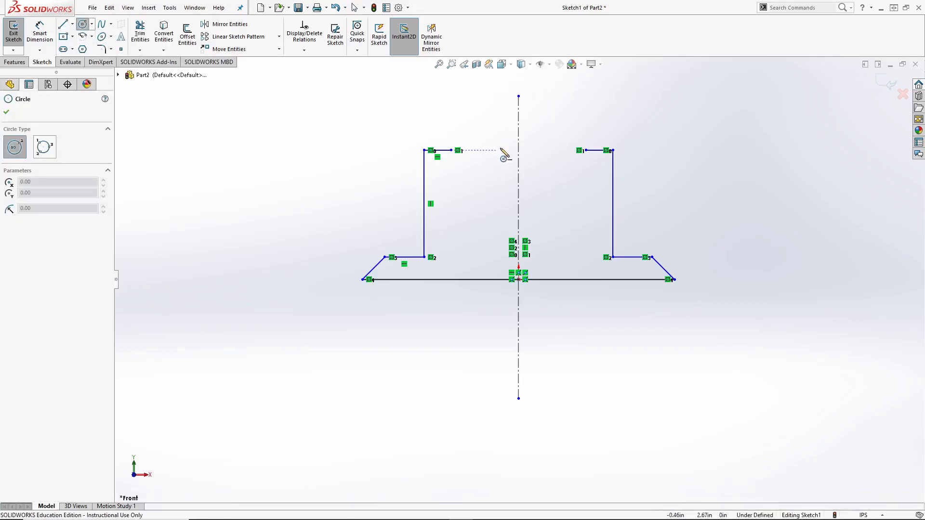
{"action": "left_click", "coordinate": [518, 151]}
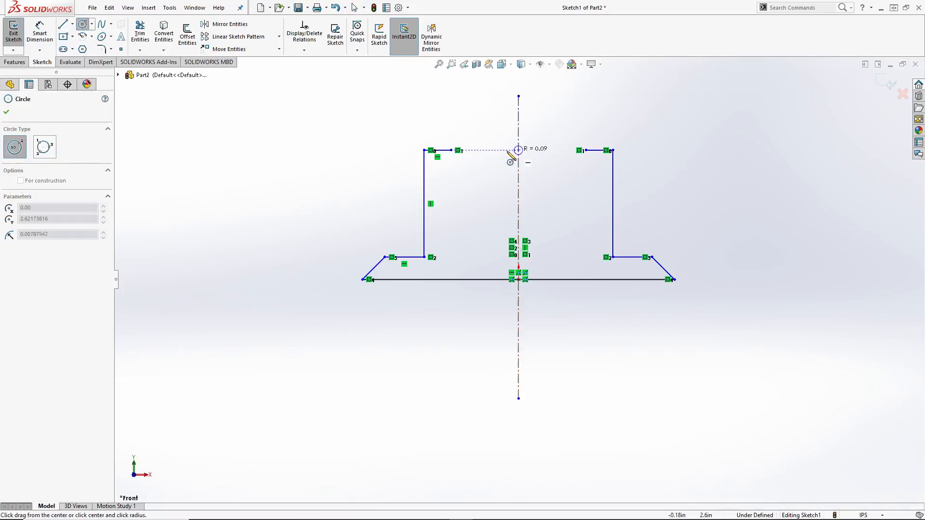
{"action": "left_click", "coordinate": [452, 150]}
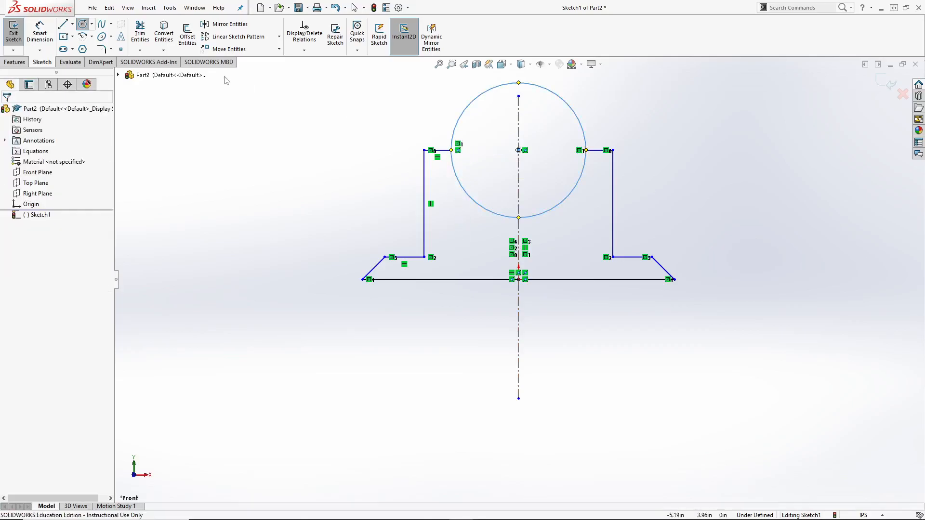
- Trim away the upper half of the circle, leaving a semicircular notch between the two top lines
{"action": "left_click", "coordinate": [140, 33]}
{"action": "left_click_drag", "start_coordinate": [503, 73], "coordinate": [510, 124]}
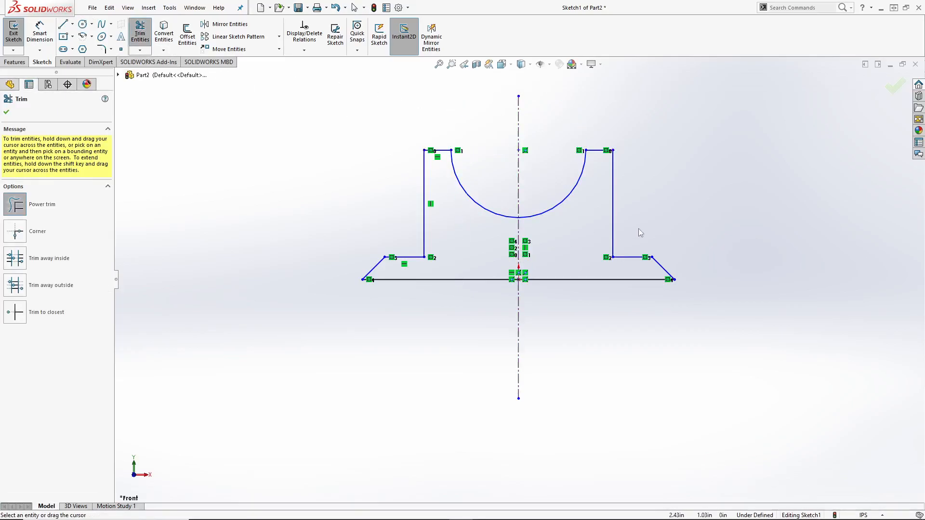
{"action": "key", "text": "Escape"}
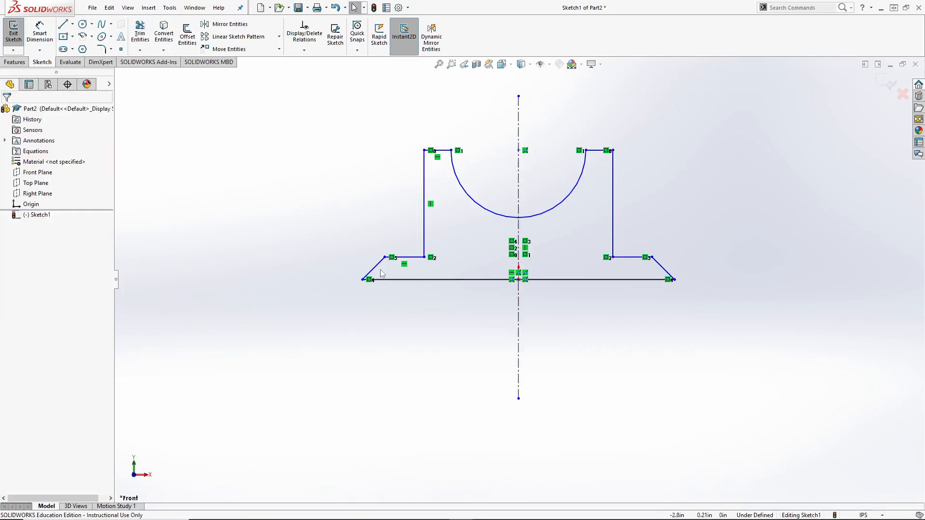
- Dimension the base line's length as 80 in, placing the dimension below the profile
{"action": "scroll", "coordinate": [568, 154], "scroll_direction": "down", "scroll_amount": 3}
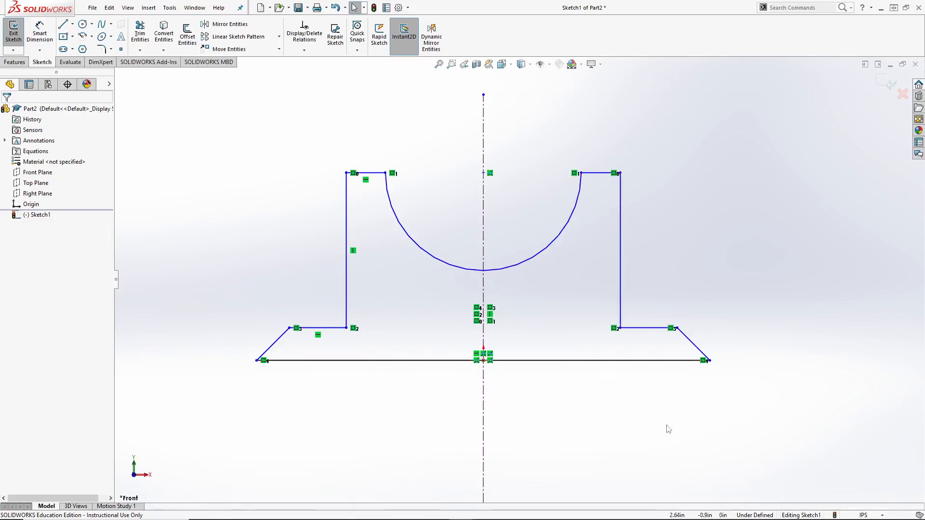
{"action": "left_click", "coordinate": [40, 33]}
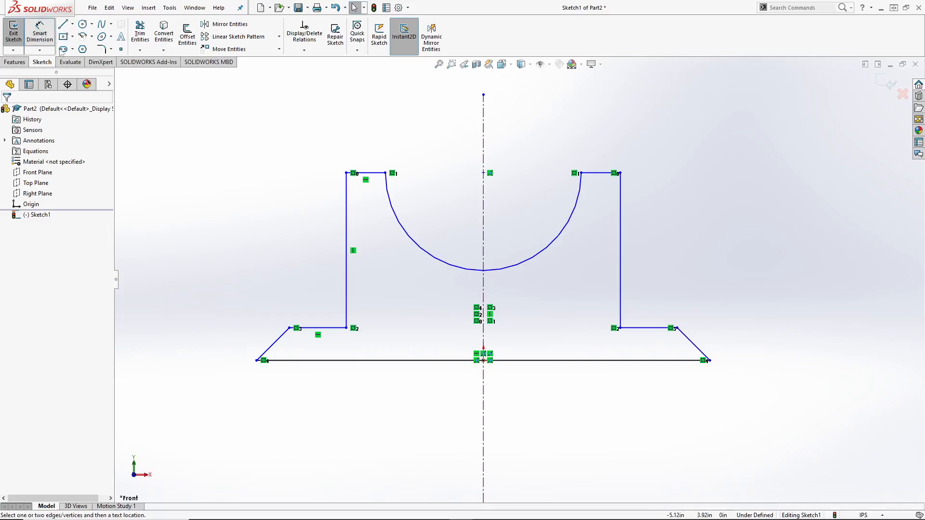
{"action": "left_click", "coordinate": [428, 361]}
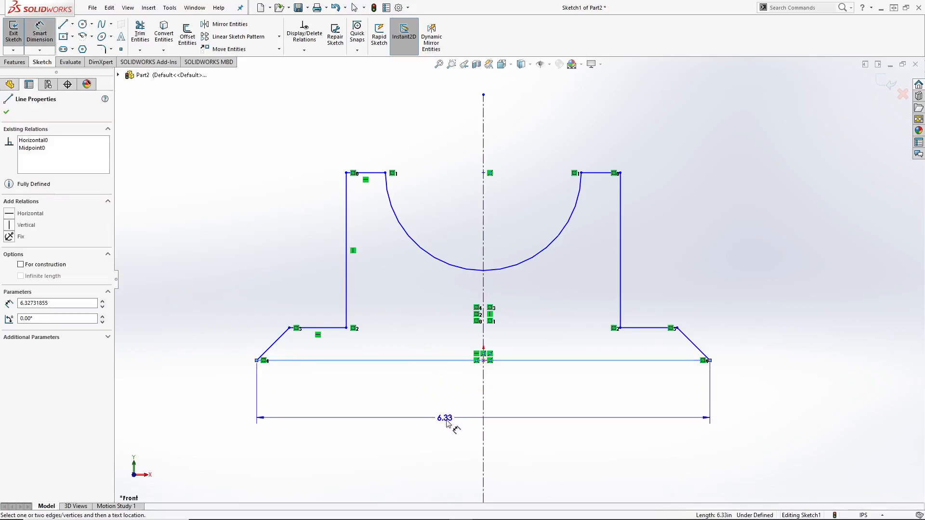
{"action": "left_click", "coordinate": [448, 423]}
{"action": "type", "text": "80"}
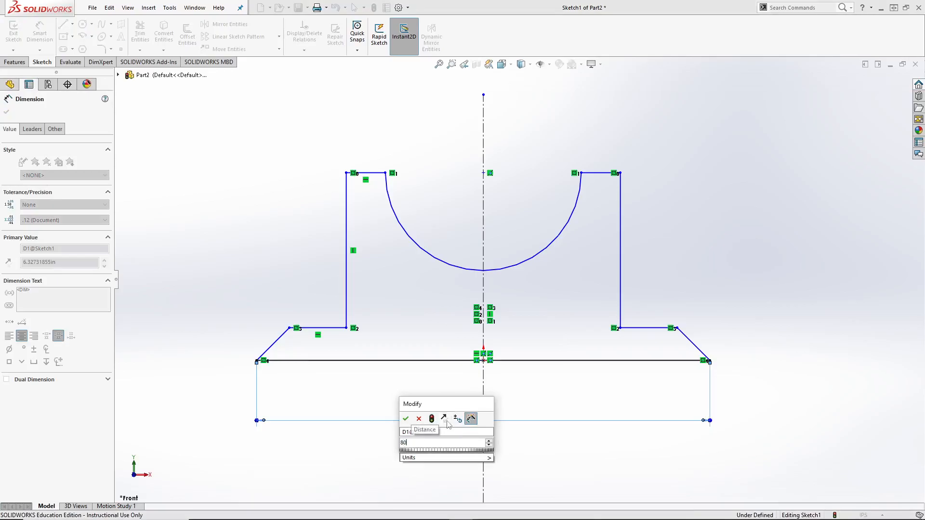
{"action": "key", "text": "Return"}
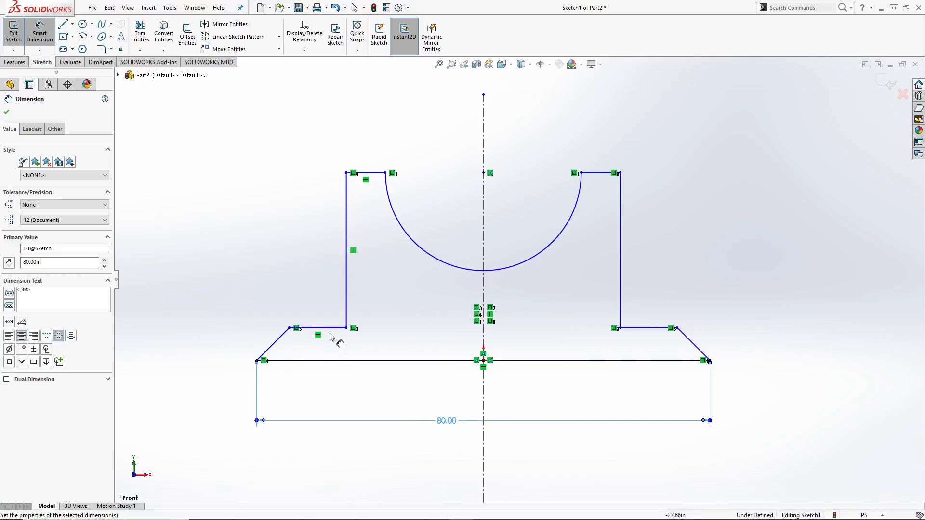
- Dimension the height from the base line to the left top line as 40 in, and move the arc's center up level with the top lines
{"action": "left_click", "coordinate": [355, 361]}
{"action": "left_click", "coordinate": [380, 173]}
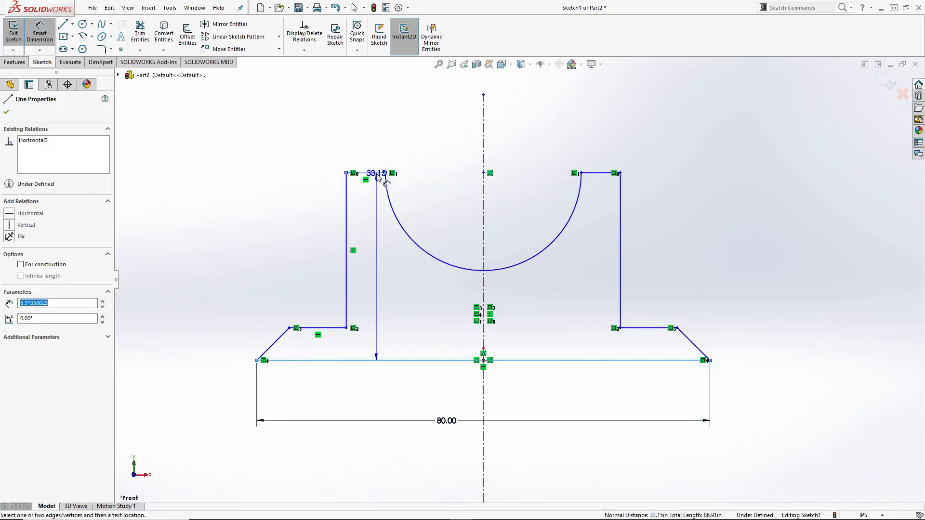
{"action": "left_click", "coordinate": [177, 260]}
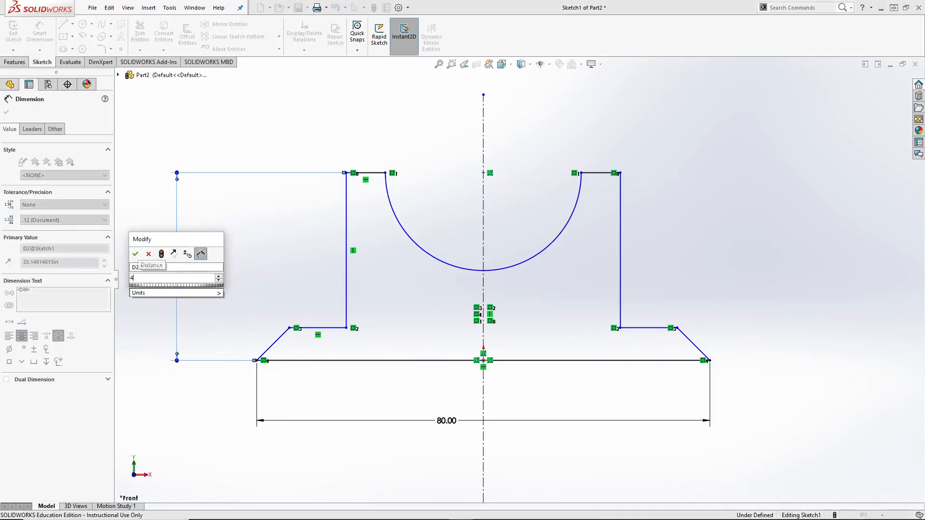
{"action": "type", "text": "40"}
{"action": "key", "text": "Return"}
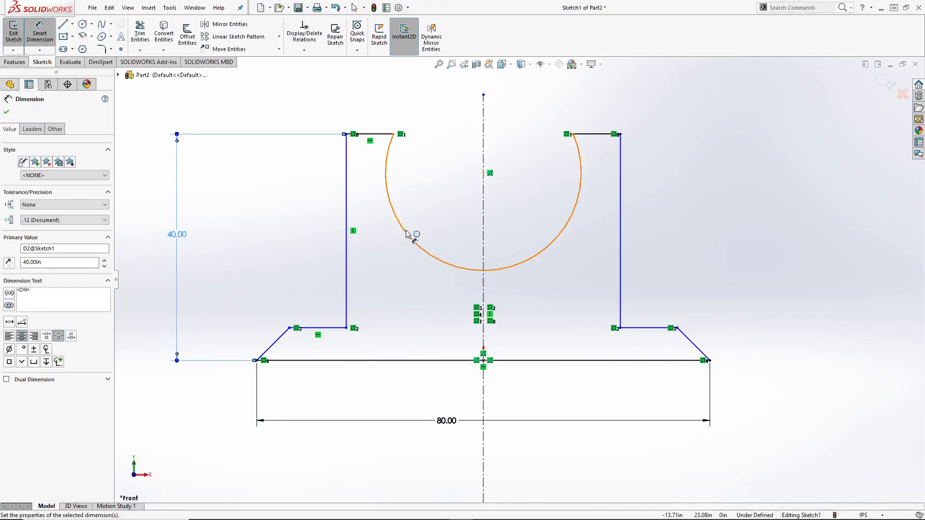
{"action": "key", "text": "Escape"}
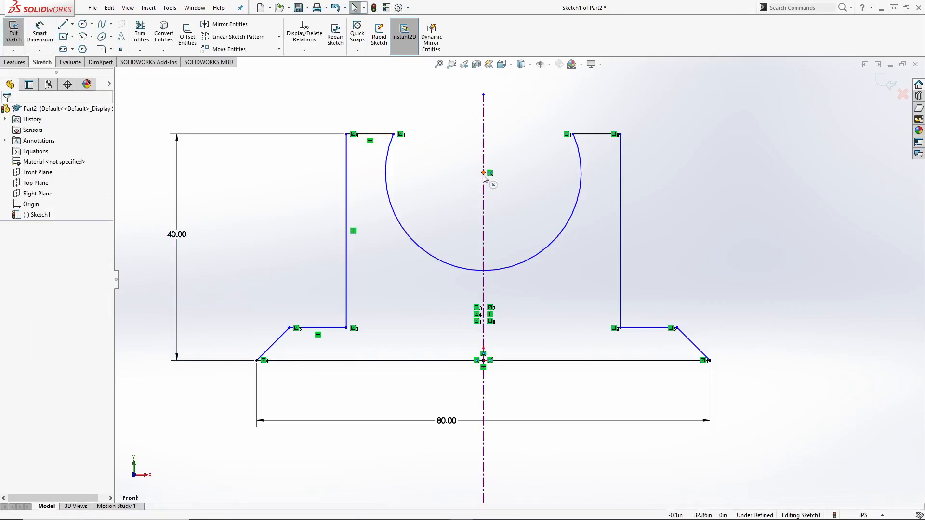
{"action": "left_click_drag", "start_coordinate": [484, 174], "coordinate": [484, 135]}
{"action": "key", "text": "Escape"}
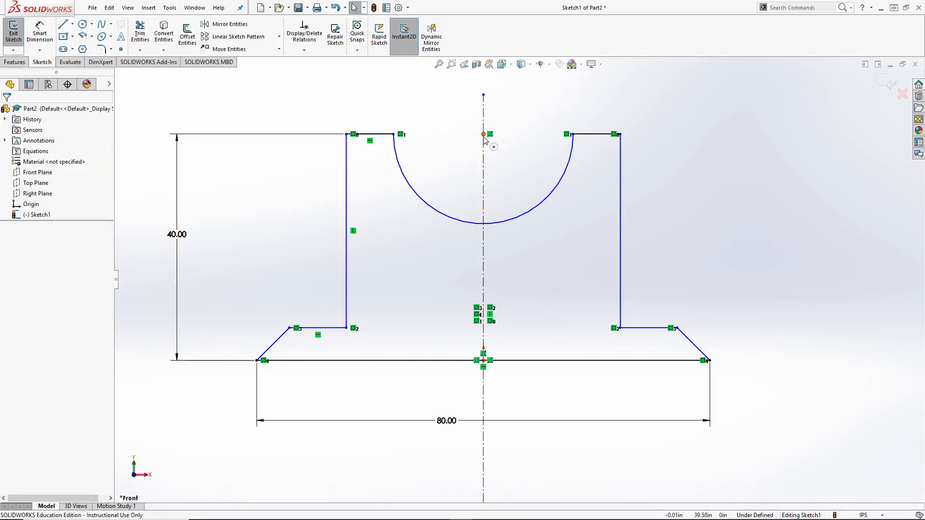
- Dimension the angle between the left slanted line and the base line as 45°
{"action": "left_click", "coordinate": [40, 33]}
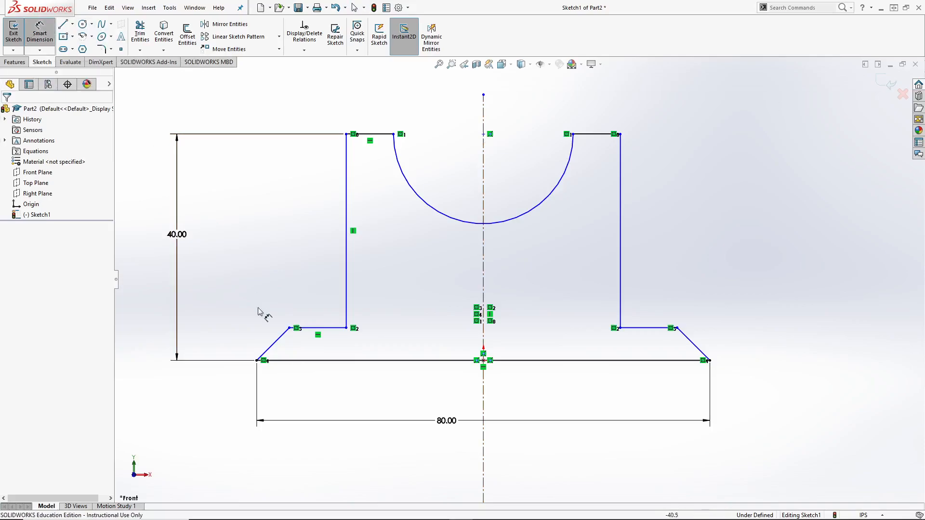
{"action": "left_click", "coordinate": [283, 338]}
{"action": "left_click", "coordinate": [294, 360]}
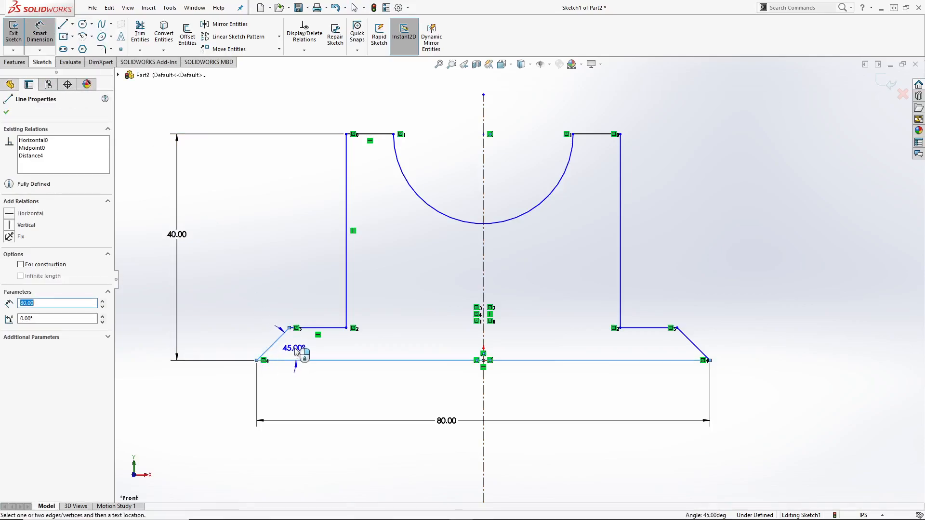
{"action": "left_click", "coordinate": [294, 351]}
{"action": "key", "text": "Return"}
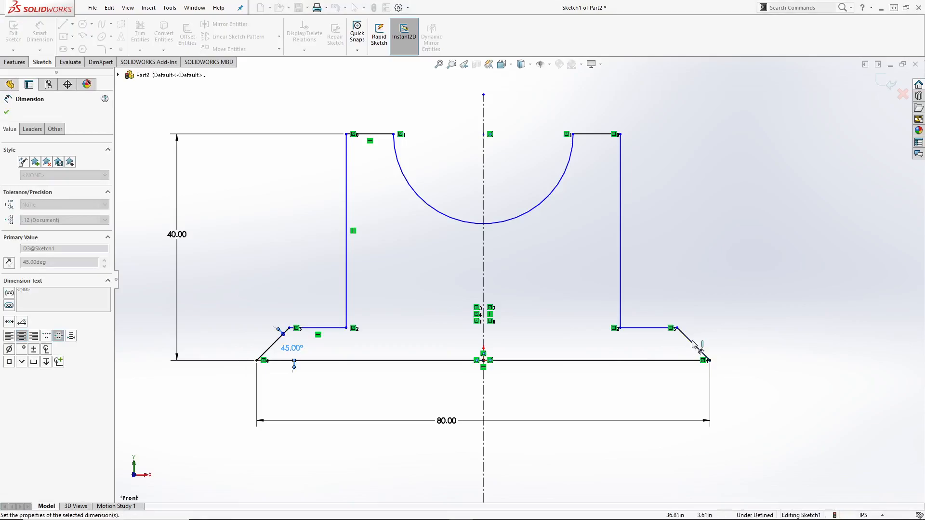
- Try to add an angle dimension between the right slanted line and the base line
{"action": "left_click", "coordinate": [691, 343]}
{"action": "left_click", "coordinate": [677, 360]}
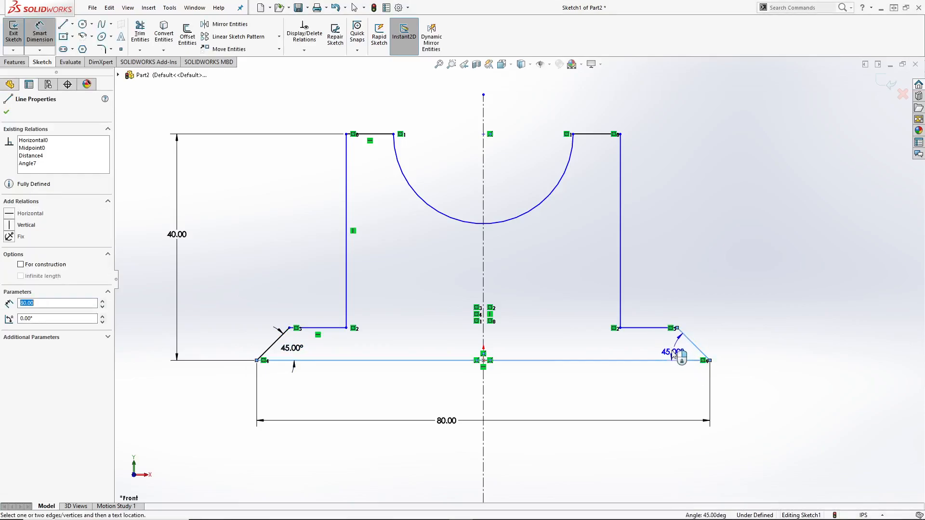
{"action": "left_click", "coordinate": [674, 364]}
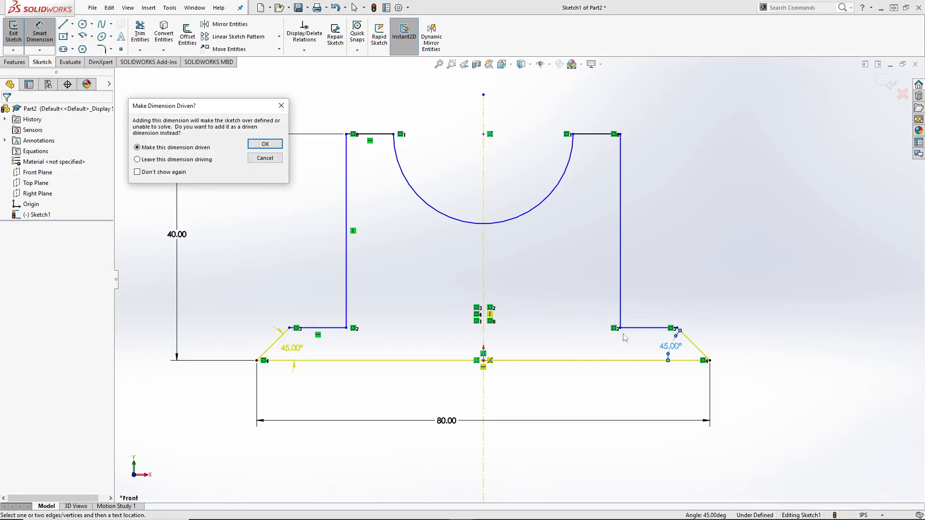
{"action": "left_click", "coordinate": [264, 159]}
{"action": "key", "text": "Escape"}
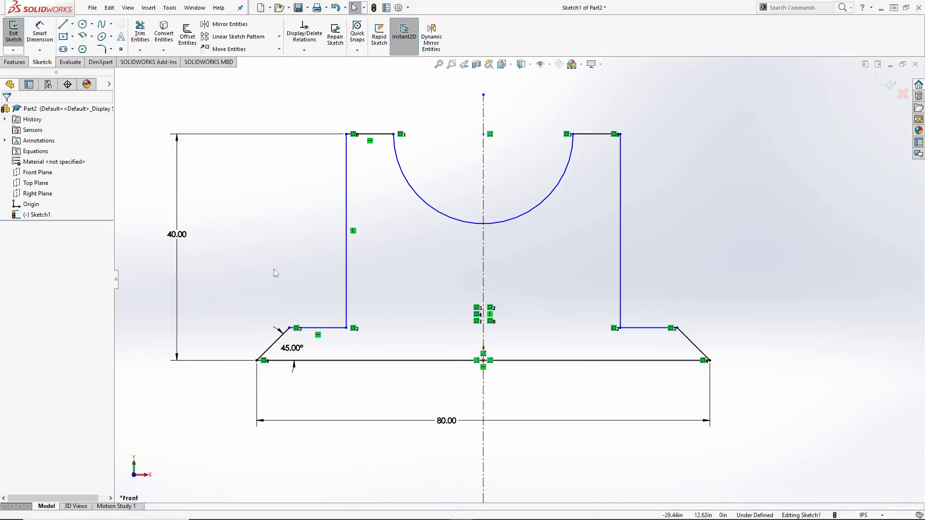
- Dimension the horizontal distance between the endpoints of the left slanted line as 10 in, placing it above the line
{"action": "left_click", "coordinate": [40, 34]}
{"action": "left_click", "coordinate": [289, 328]}
{"action": "left_click", "coordinate": [256, 360]}
{"action": "left_click", "coordinate": [272, 295]}
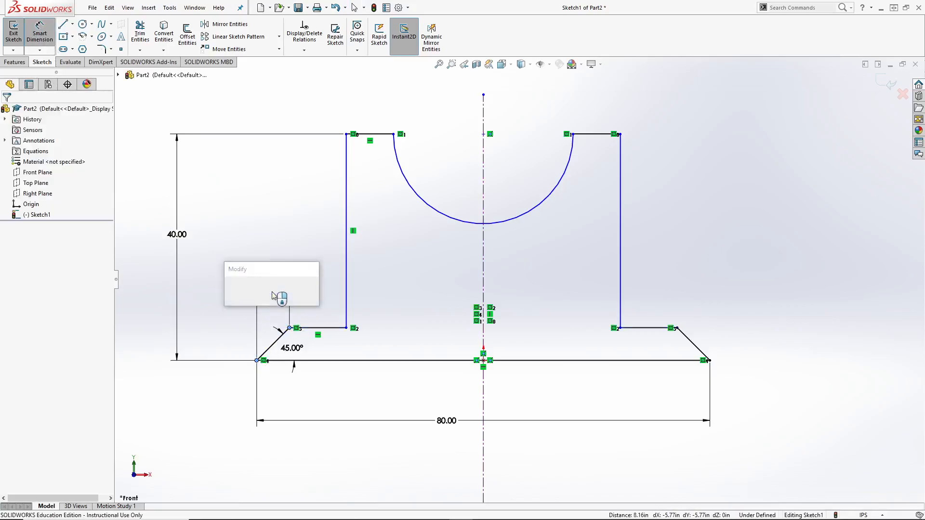
{"action": "type", "text": "10"}
{"action": "key", "text": "Return"}
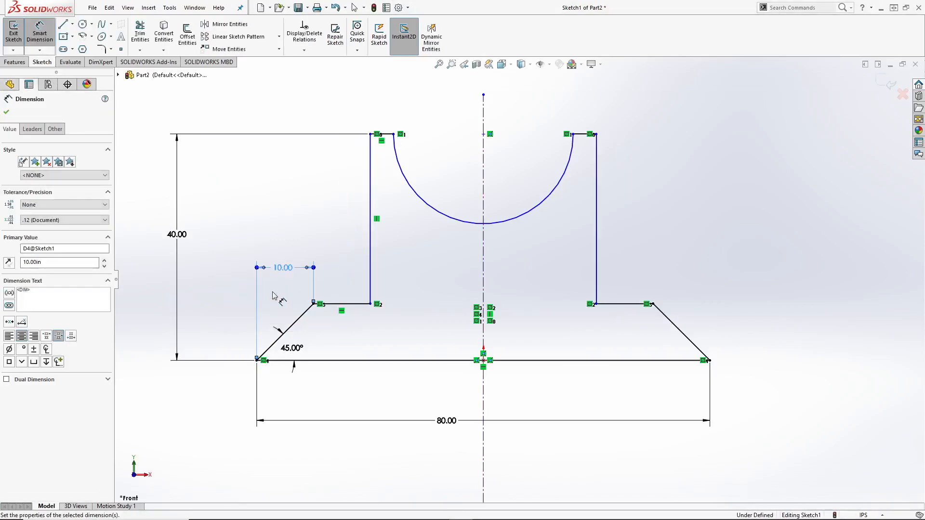
- Try to add a horizontal dimension between the endpoints of the right slanted line
{"action": "left_click", "coordinate": [710, 360]}
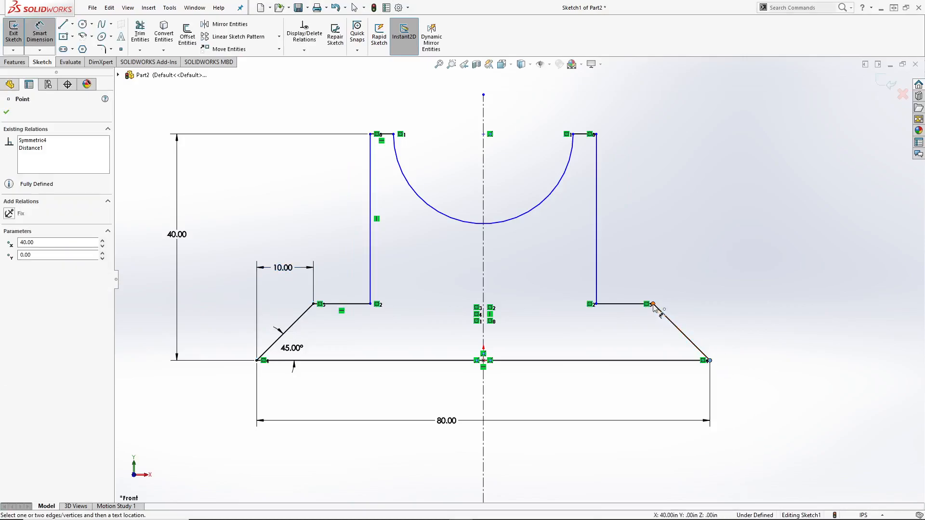
{"action": "left_click", "coordinate": [654, 305]}
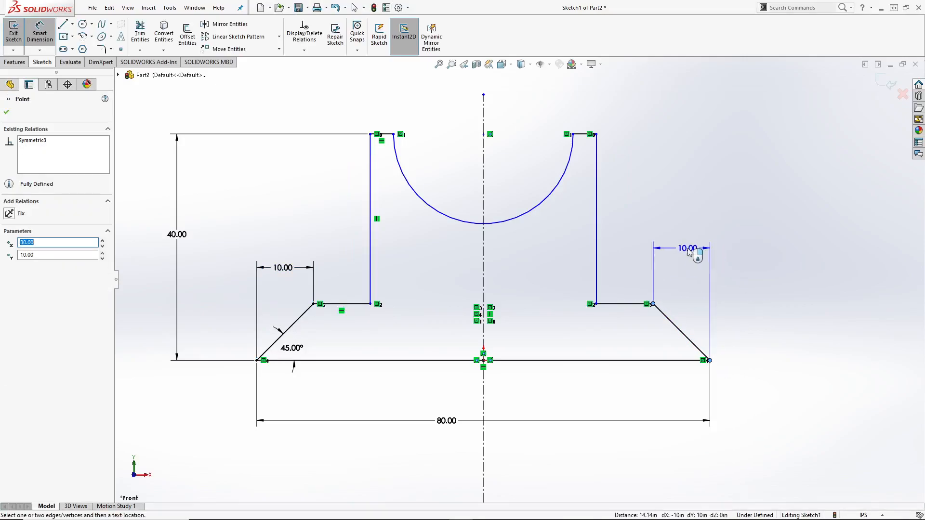
{"action": "left_click", "coordinate": [689, 252]}
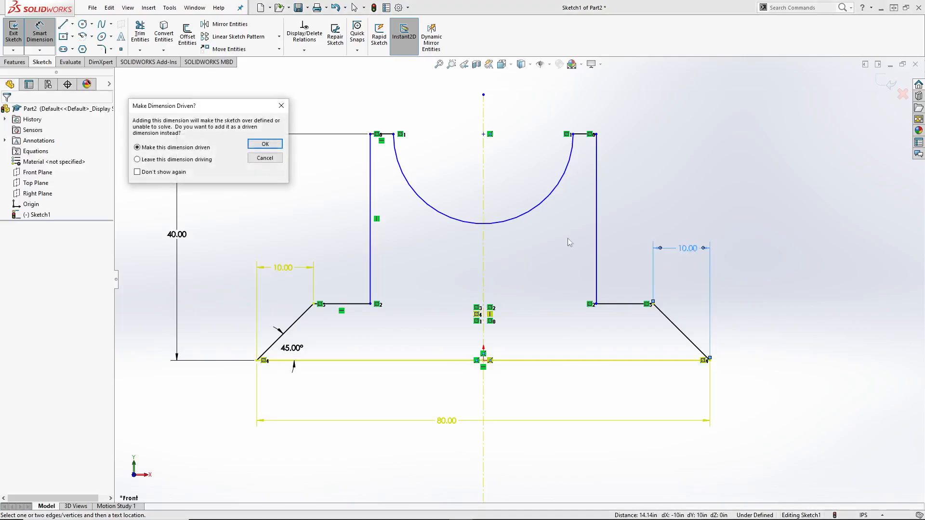
{"action": "left_click", "coordinate": [265, 158]}
{"action": "key", "text": "Escape"}
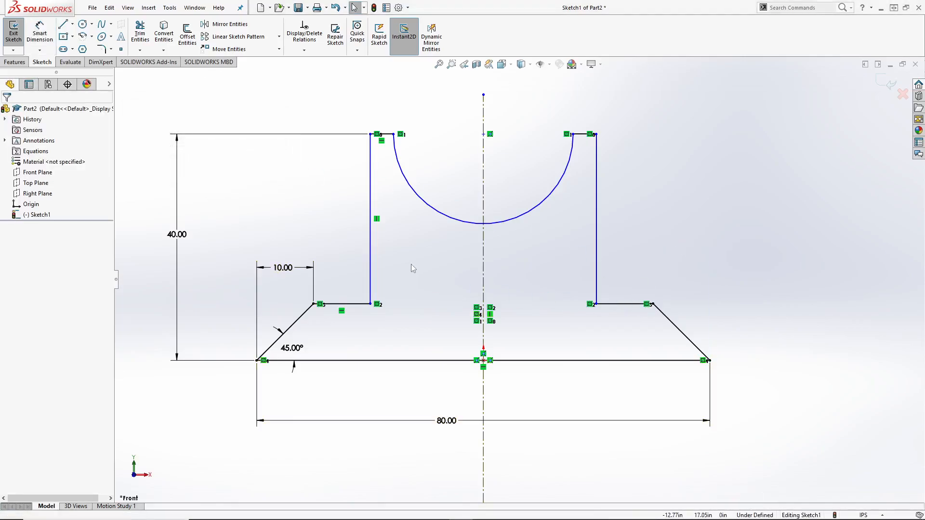
- Dimension the notch arc's radius as 10 in, placing the dimension below the arc
{"action": "left_click", "coordinate": [39, 33]}
{"action": "left_click", "coordinate": [406, 179]}
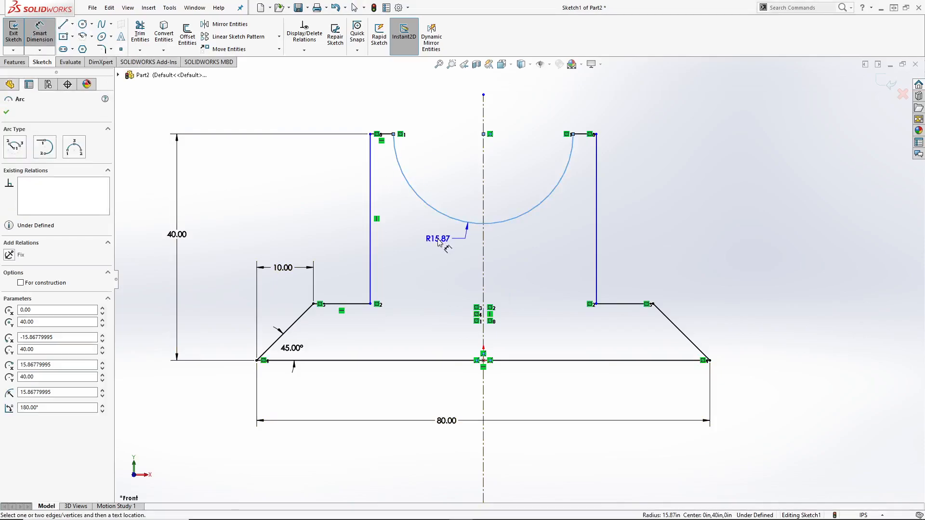
{"action": "left_click", "coordinate": [436, 241]}
{"action": "type", "text": "10"}
{"action": "key", "text": "Return"}
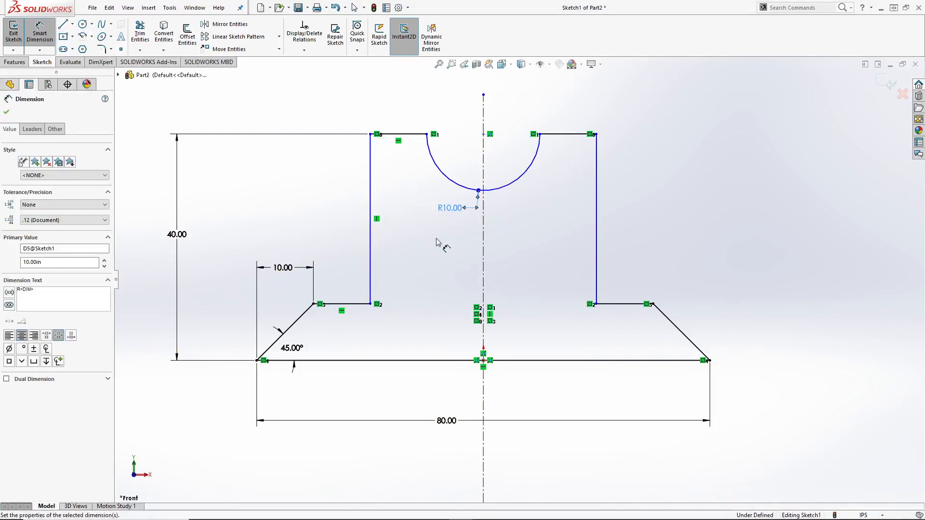
- Dimension the left top line's length as 10 in, placing the dimension above it
{"action": "left_click", "coordinate": [409, 134]}
{"action": "left_click", "coordinate": [402, 106]}
{"action": "type", "text": "10"}
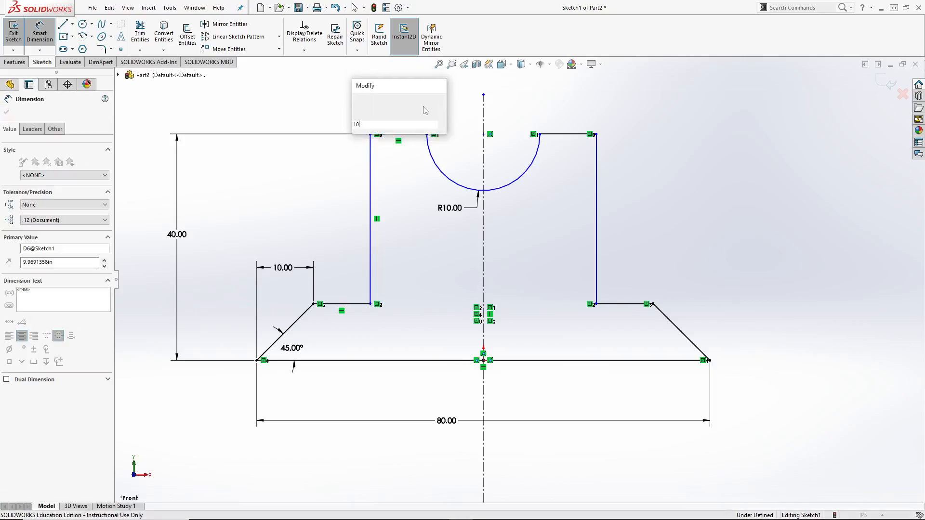
{"action": "key", "text": "Return"}
- Try to dimension the right top line's length, and test-move the left vertical line inward before undoing the move
{"action": "left_click", "coordinate": [559, 135]}
{"action": "left_click", "coordinate": [562, 110]}
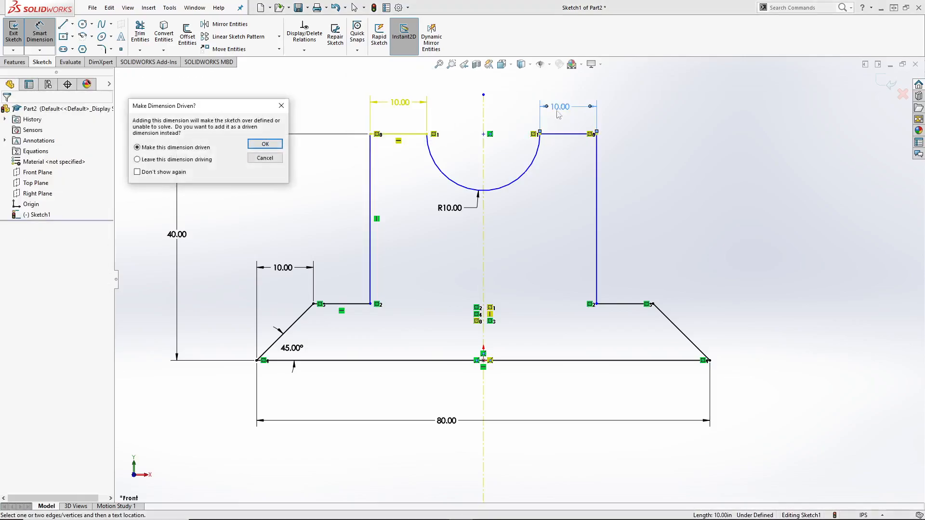
{"action": "left_click", "coordinate": [262, 156]}
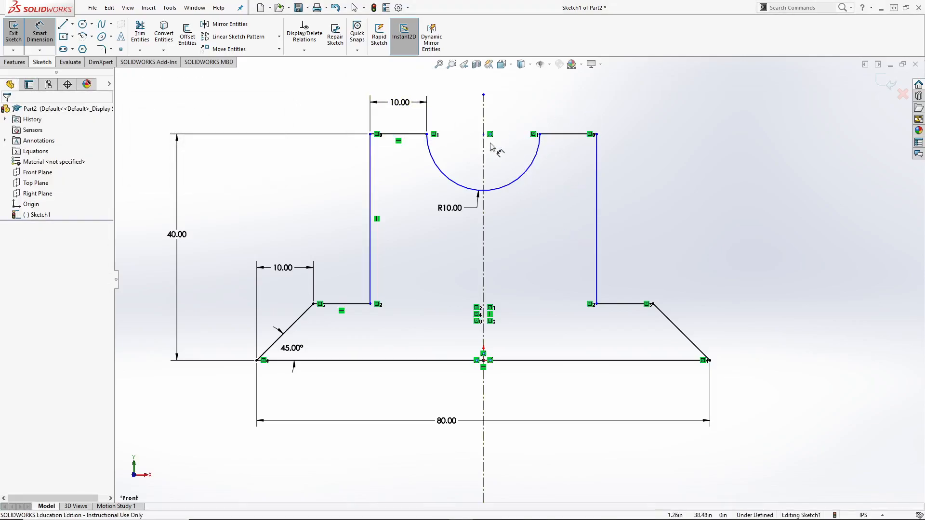
{"action": "key", "text": "Escape"}
{"action": "mouse_move", "coordinate": [370, 193]}
{"action": "left_mouse_down"}
{"action": "mouse_move", "coordinate": [397, 192]}
{"action": "mouse_move", "coordinate": [392, 217]}
{"action": "left_mouse_up"}
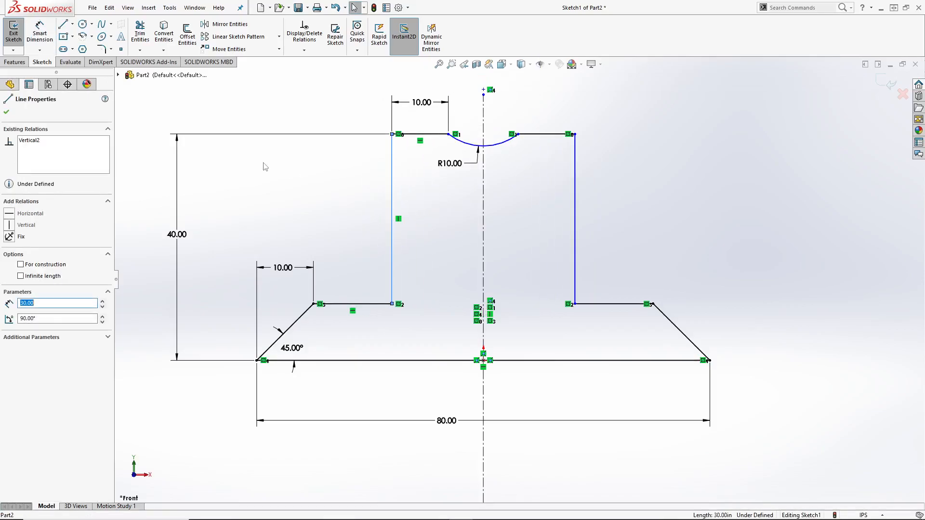
{"action": "key", "text": "ctrl+z"}
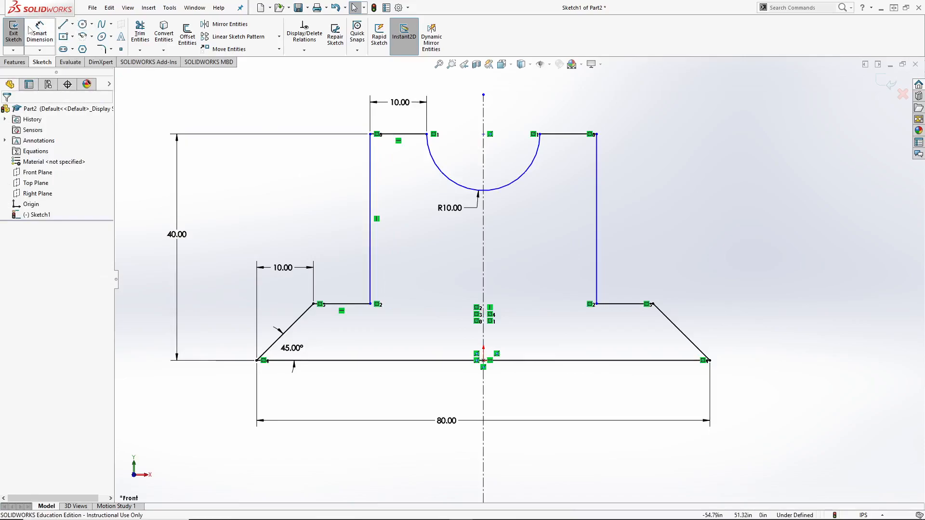
- Dimension the distance between the two vertical lines as 40 in above the profile, and exit the sketch
{"action": "left_click", "coordinate": [41, 32]}
{"action": "left_click", "coordinate": [371, 172]}
{"action": "left_click", "coordinate": [597, 186]}
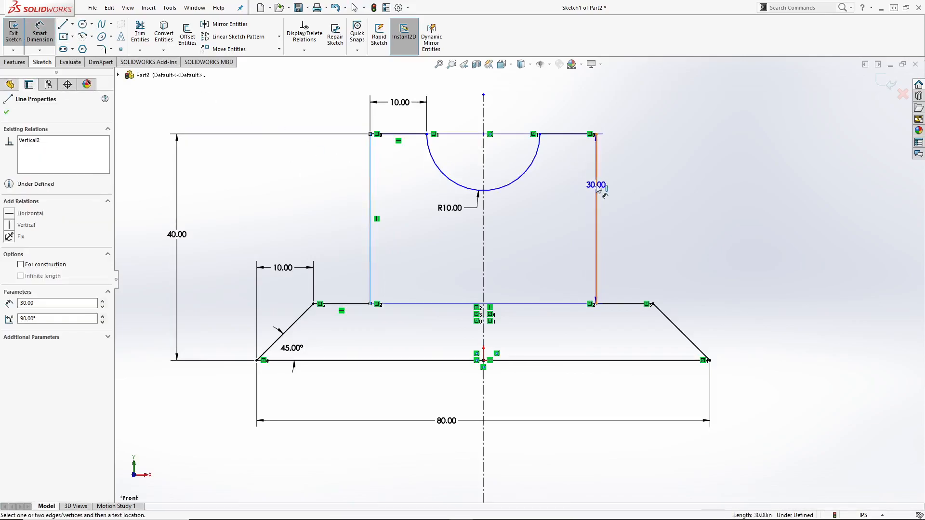
{"action": "left_click", "coordinate": [482, 83]}
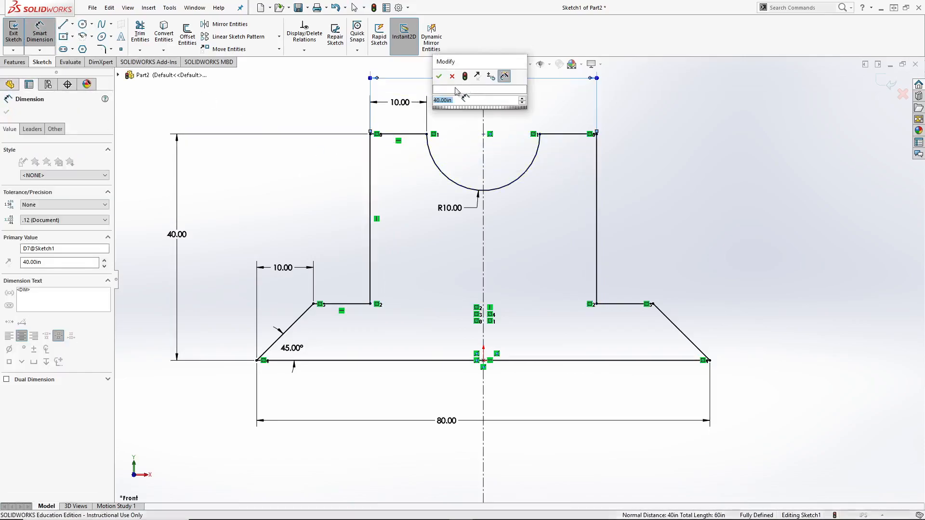
{"action": "left_click", "coordinate": [441, 74]}
{"action": "key", "text": "Escape"}
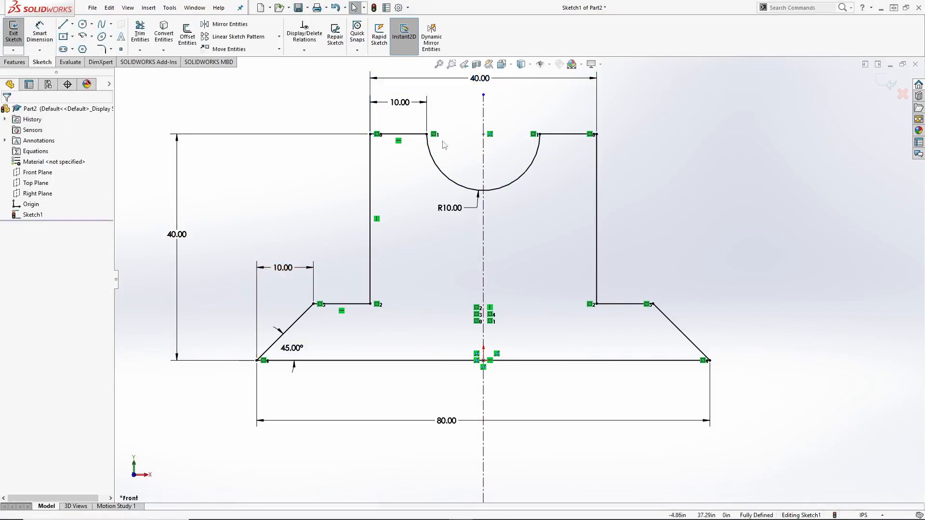
{"action": "left_click", "coordinate": [13, 35]}
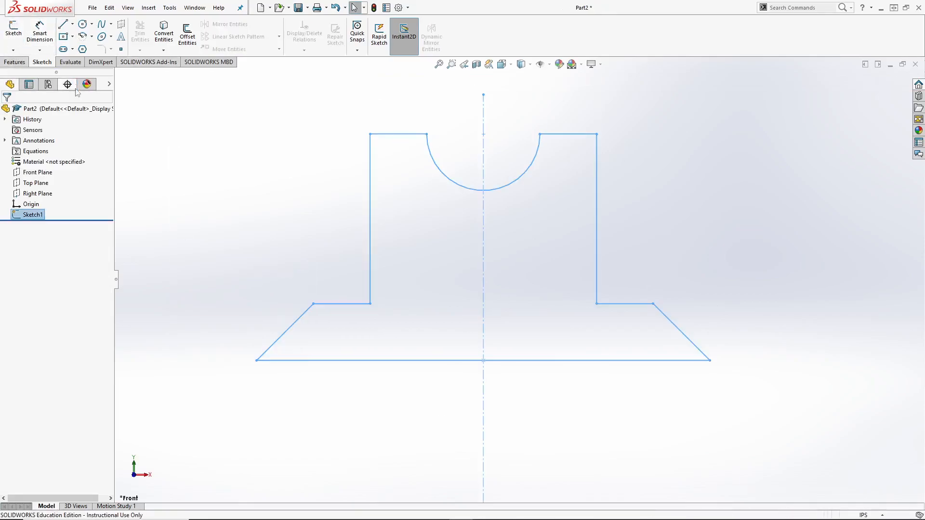
- Extrude the profile as a blind boss 30 in deep, with the direction reversed toward the back
{"action": "key", "text": "ctrl+7"}
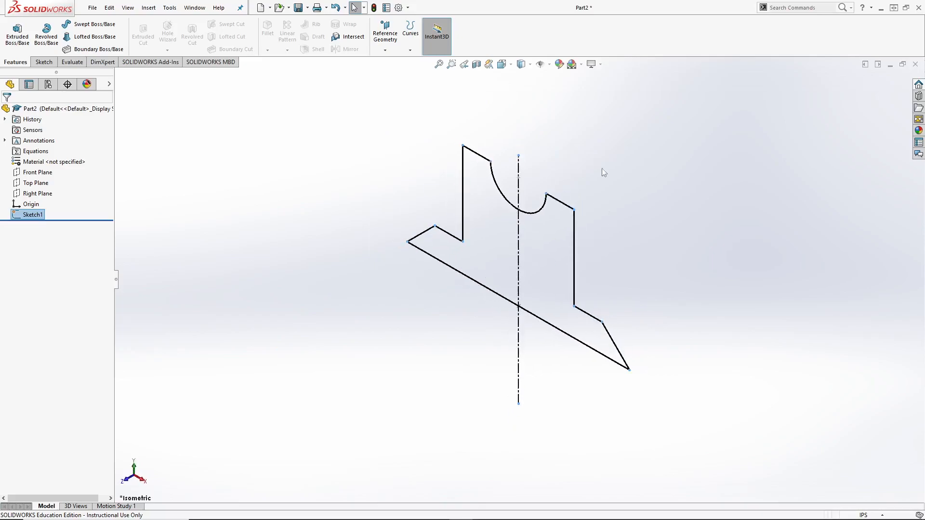
{"action": "left_click", "coordinate": [17, 33]}
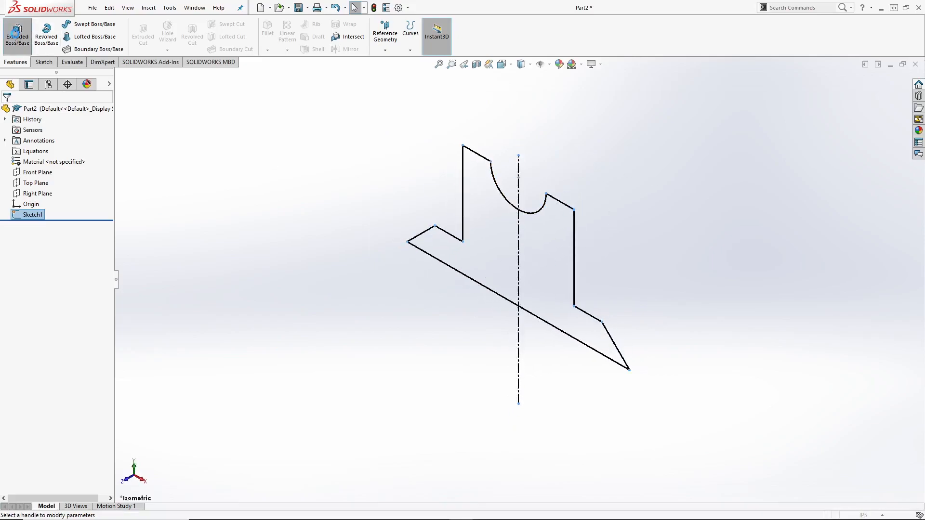
{"action": "type", "text": "30"}
{"action": "key", "text": "Return"}
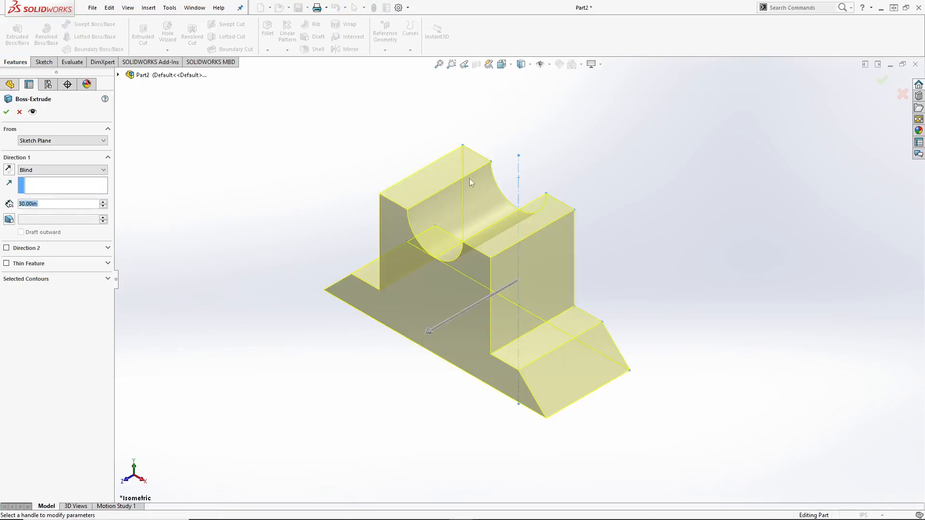
{"action": "left_click", "coordinate": [8, 169]}
{"action": "left_click", "coordinate": [9, 169]}
{"action": "left_click", "coordinate": [8, 170]}
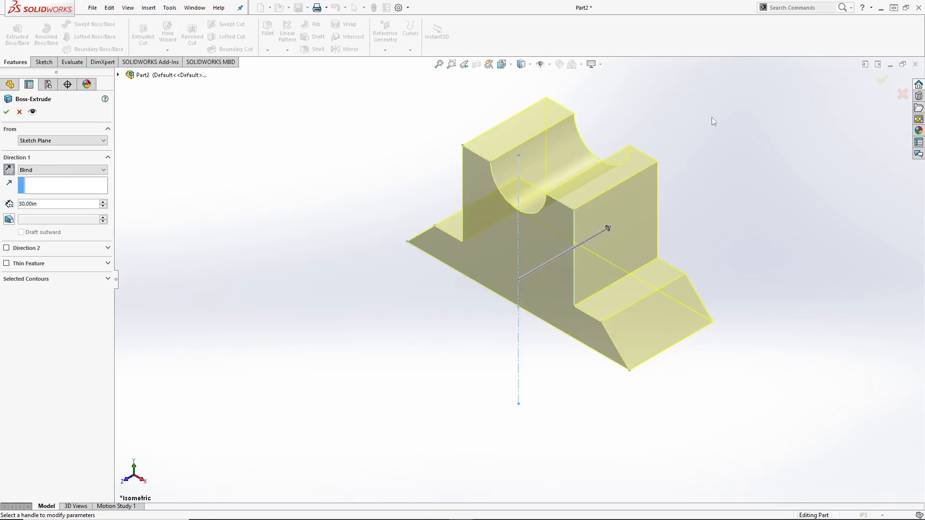
{"action": "left_click", "coordinate": [7, 114]}
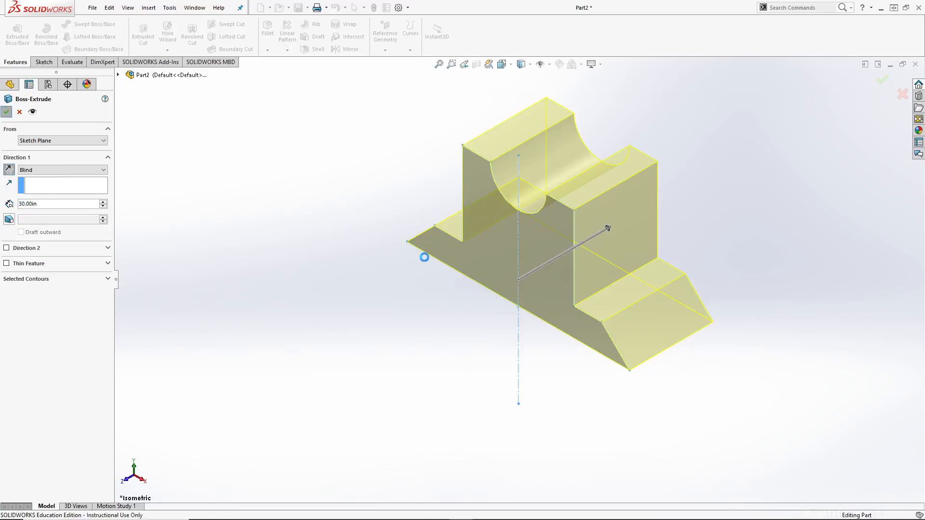
{"action": "key", "text": "f"}
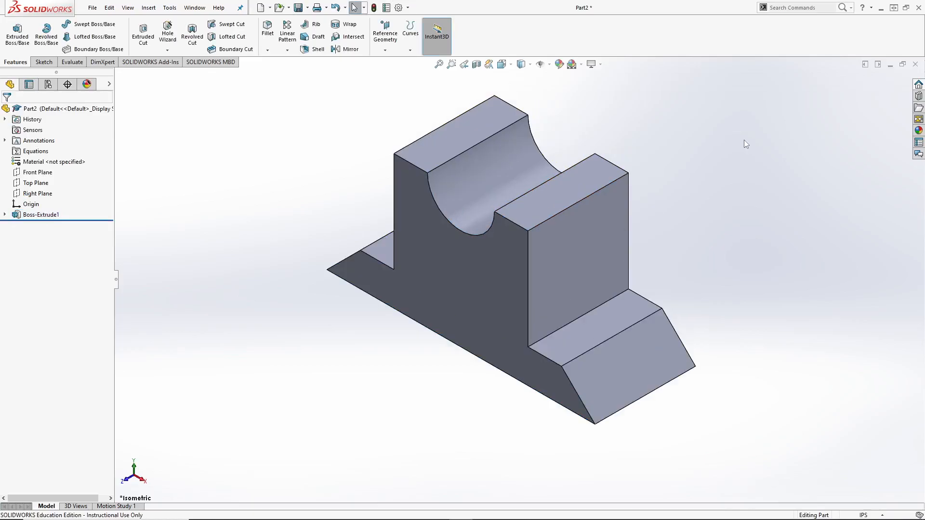
- On the block's front face, sketch two circles concentric with the notch, one through the notch's corner and one reaching the outer top corner
{"action": "scroll", "coordinate": [724, 106], "scroll_direction": "down", "scroll_amount": 2}
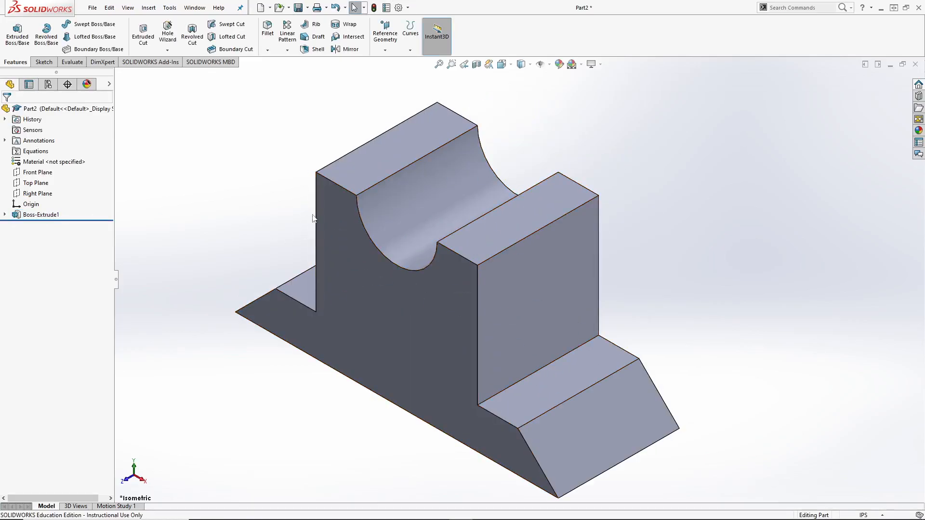
{"action": "left_click", "coordinate": [37, 61]}
{"action": "left_click", "coordinate": [14, 32]}
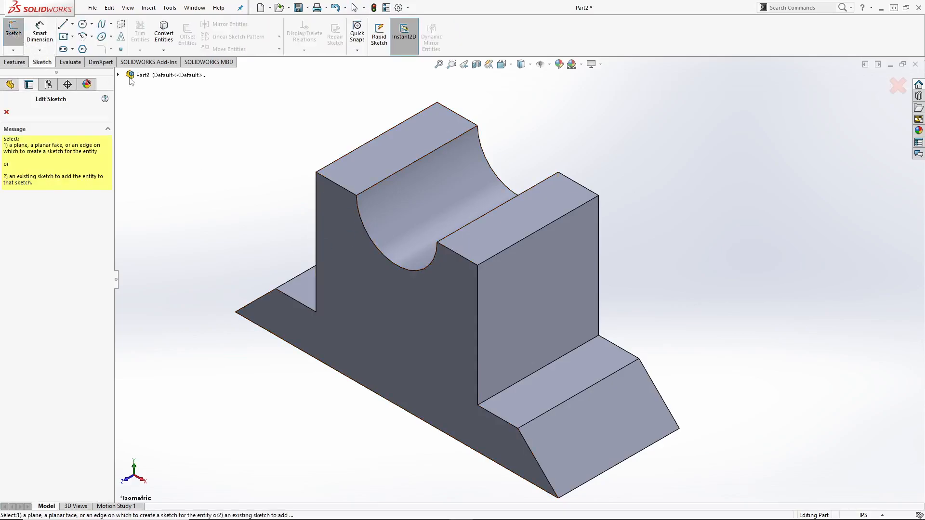
{"action": "left_click", "coordinate": [347, 254]}
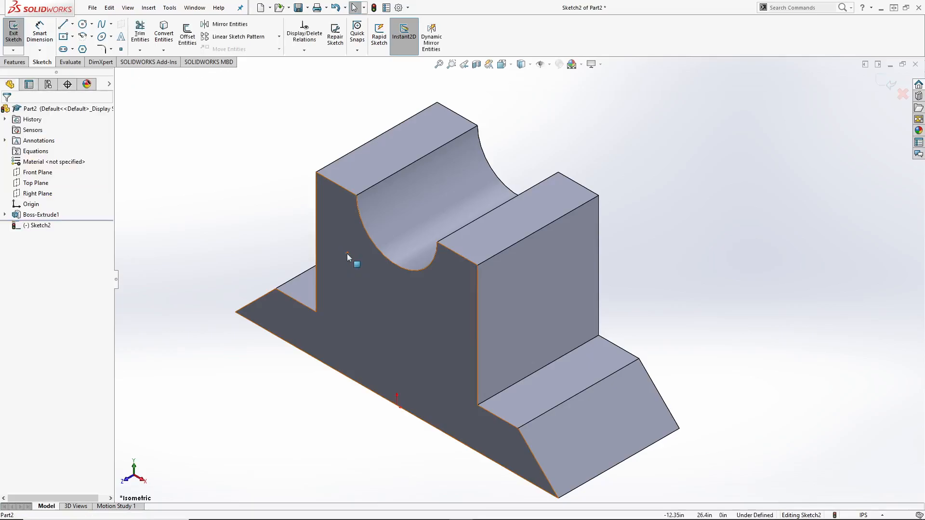
{"action": "left_click", "coordinate": [83, 25]}
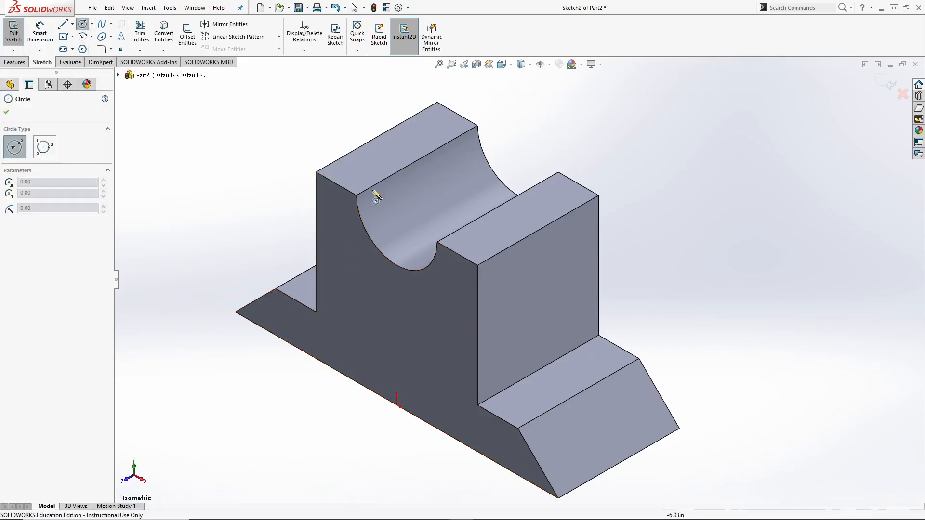
{"action": "left_click", "coordinate": [397, 220]}
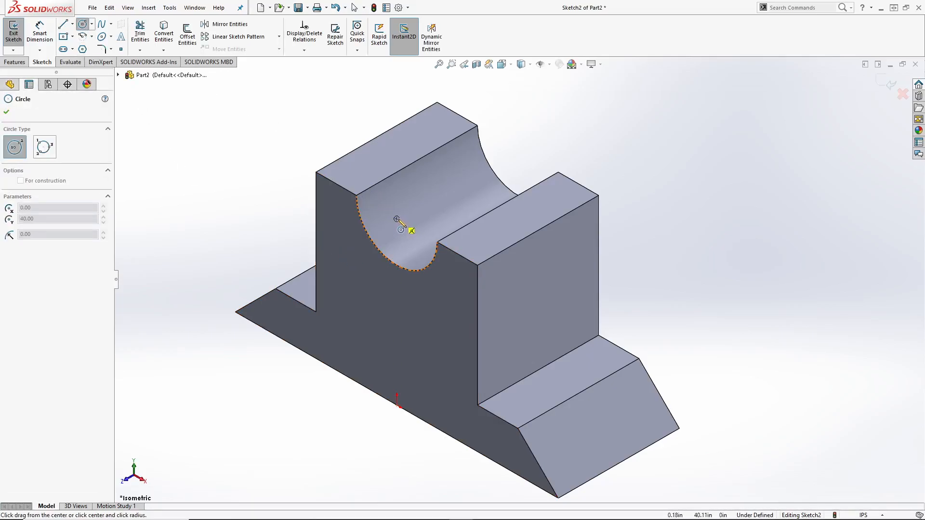
{"action": "left_click", "coordinate": [438, 242]}
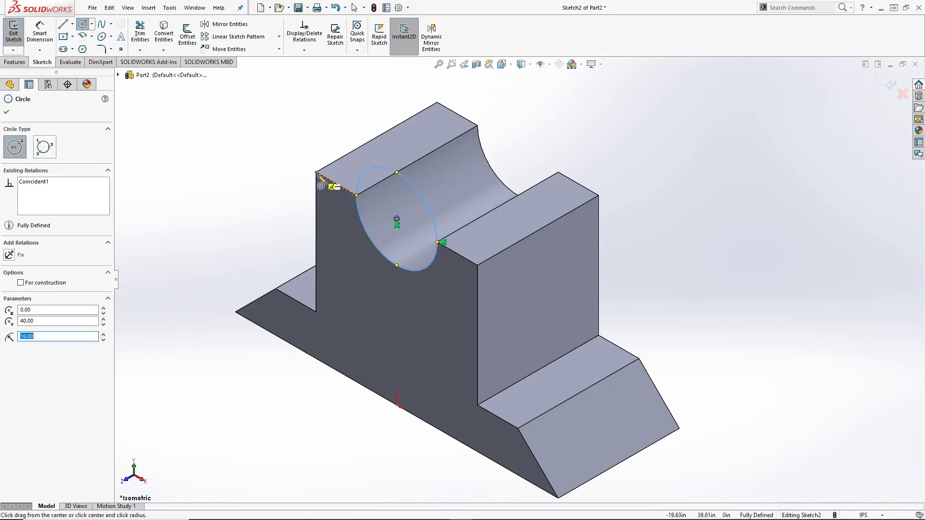
{"action": "left_click_drag", "start_coordinate": [397, 220], "coordinate": [324, 176]}
{"action": "key", "text": "Escape"}
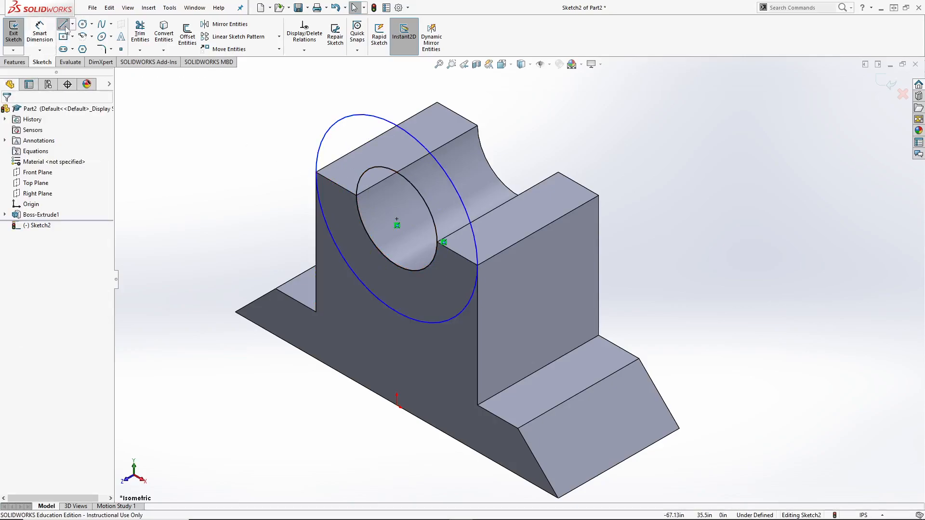
- Draw a line between the face's outer top corners, and trim the circles' upper halves and the line's middle section to leave a half ring
{"action": "left_click", "coordinate": [64, 26]}
{"action": "left_click", "coordinate": [316, 172]}
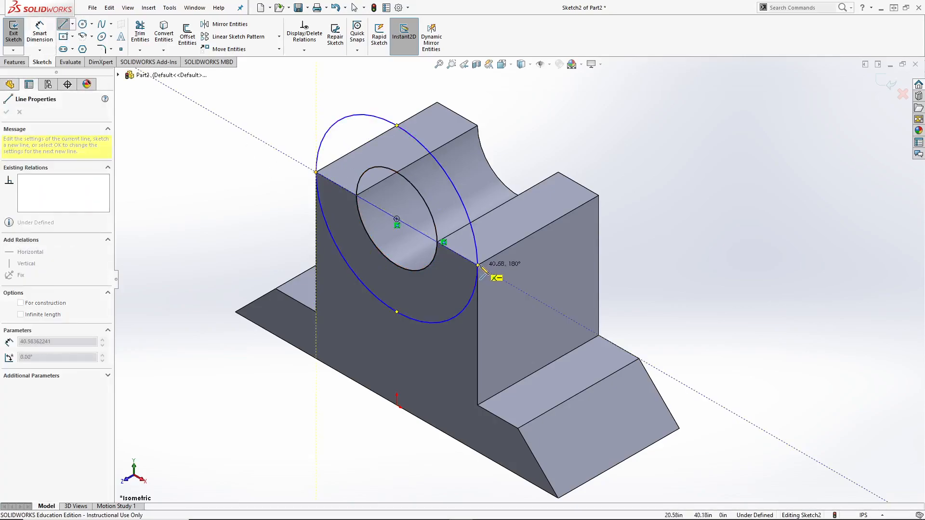
{"action": "left_click", "coordinate": [477, 264]}
{"action": "key", "text": "Escape"}
{"action": "left_click", "coordinate": [140, 34]}
{"action": "mouse_move", "coordinate": [314, 94]}
{"action": "left_mouse_down"}
{"action": "mouse_move", "coordinate": [394, 179]}
{"action": "mouse_move", "coordinate": [403, 235]}
{"action": "left_mouse_up"}
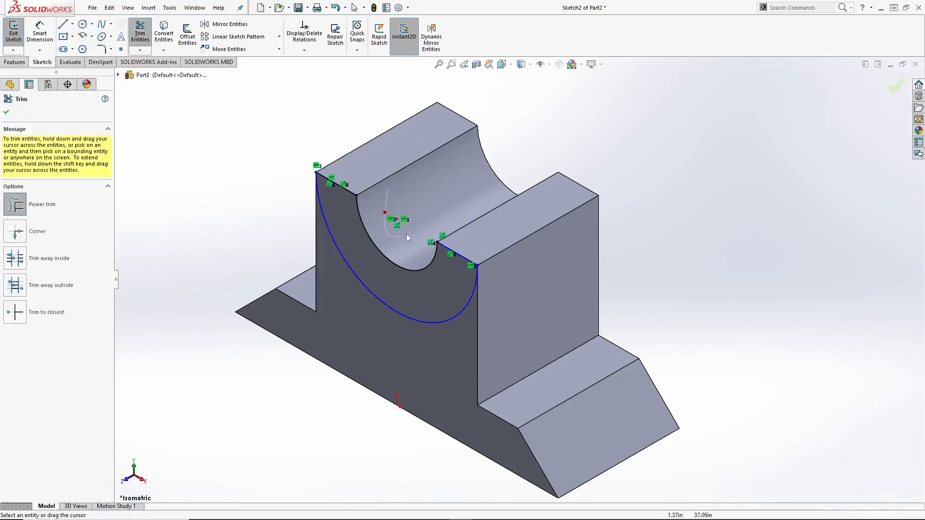
{"action": "key", "text": "Escape"}
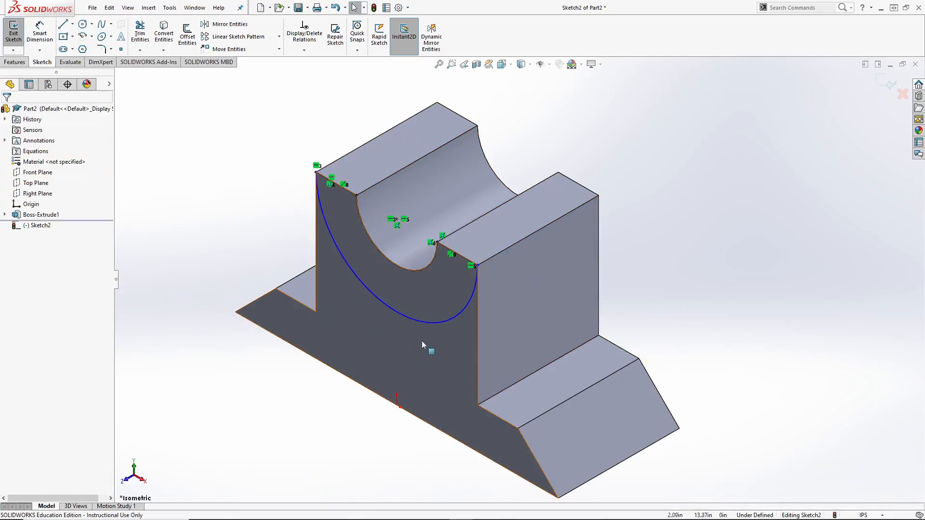
- Extrude the half-ring sketch as a blind boss 10 in outward from the block's front face
{"action": "left_click", "coordinate": [15, 62]}
{"action": "left_click", "coordinate": [17, 34]}
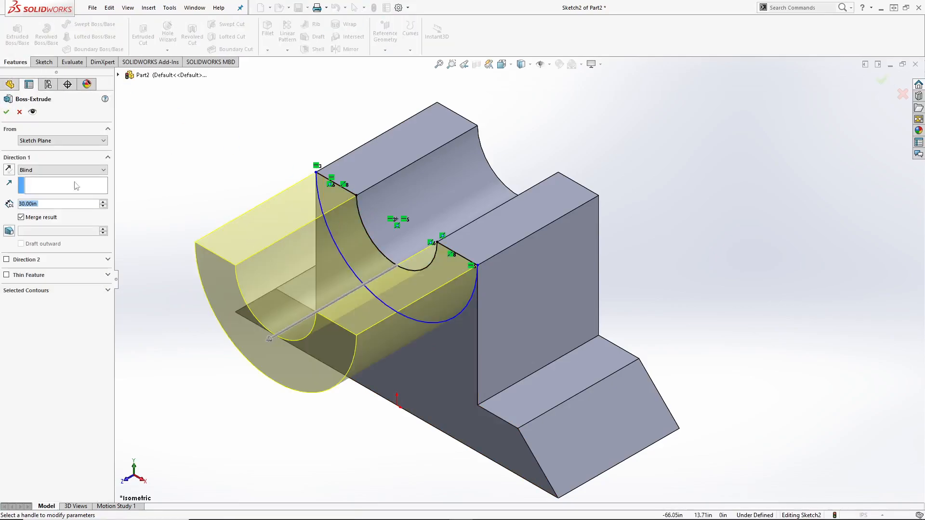
{"action": "type", "text": "10"}
{"action": "key", "text": "Return"}
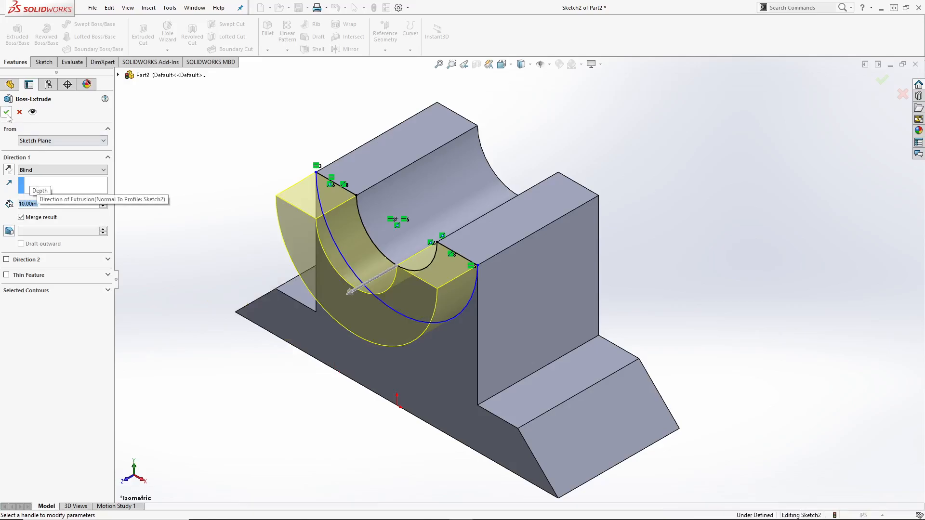
{"action": "key", "text": "Return"}
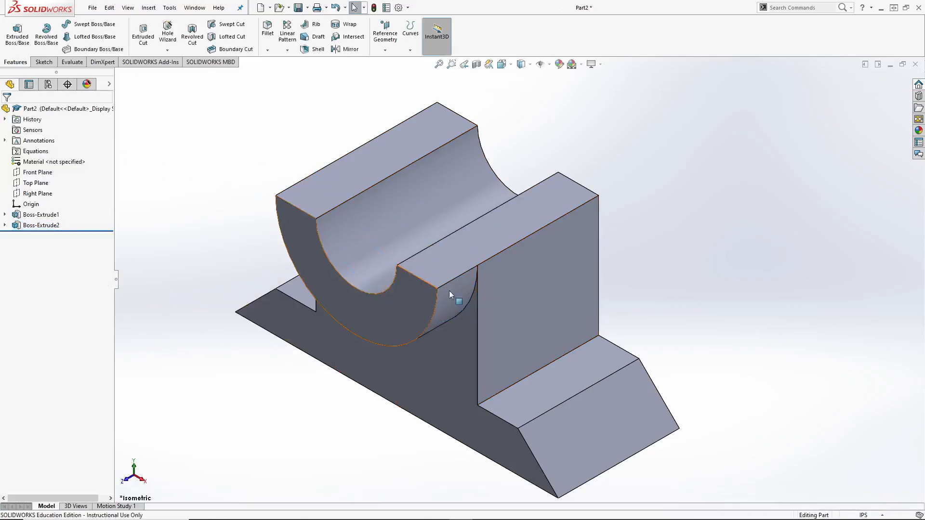
- Close the part document and open the recent drawing Title Block Solidworks 2016 (1)
{"action": "left_click", "coordinate": [91, 8]}
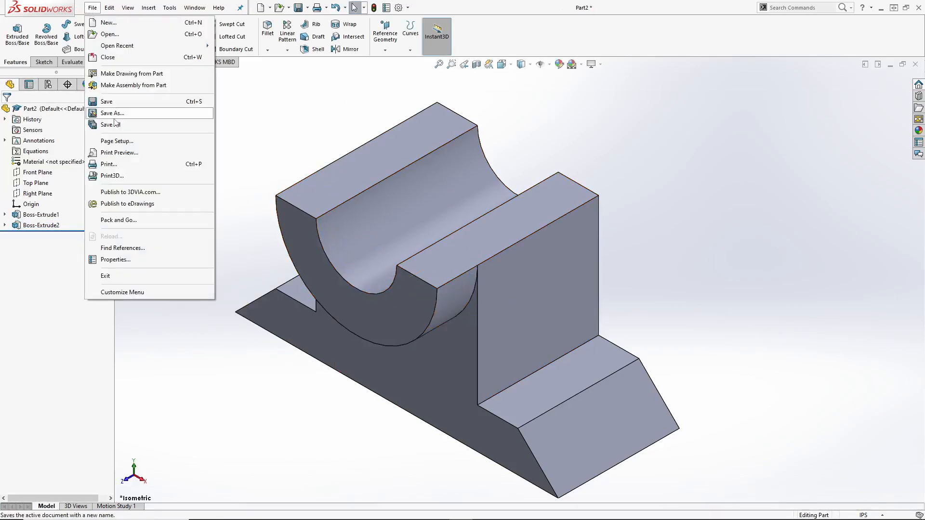
{"action": "left_click", "coordinate": [91, 8]}
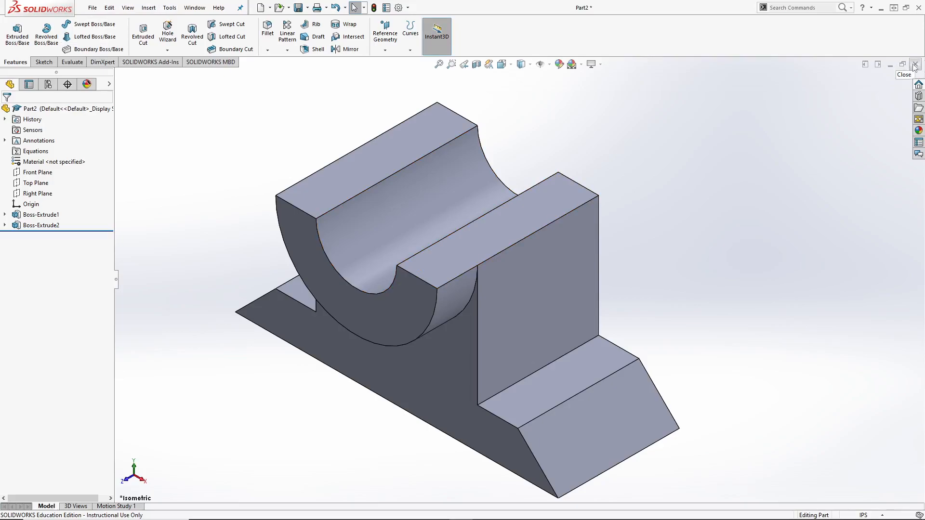
{"action": "left_click", "coordinate": [914, 66]}
{"action": "left_click", "coordinate": [423, 271]}
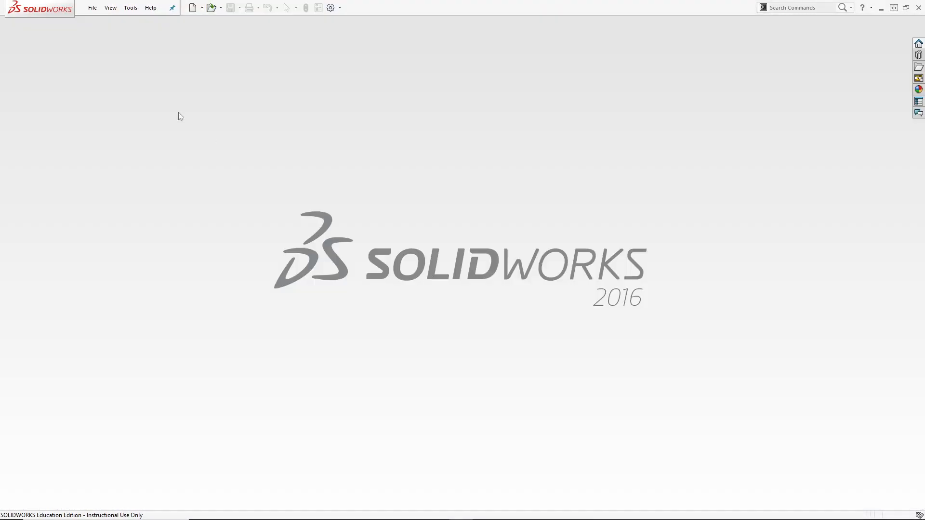
{"action": "left_click", "coordinate": [92, 11]}
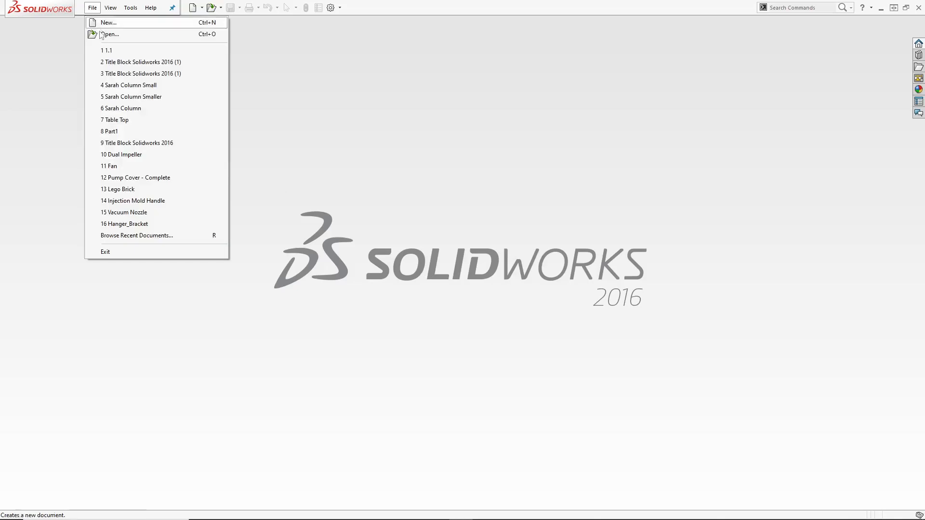
{"action": "left_click", "coordinate": [133, 65]}
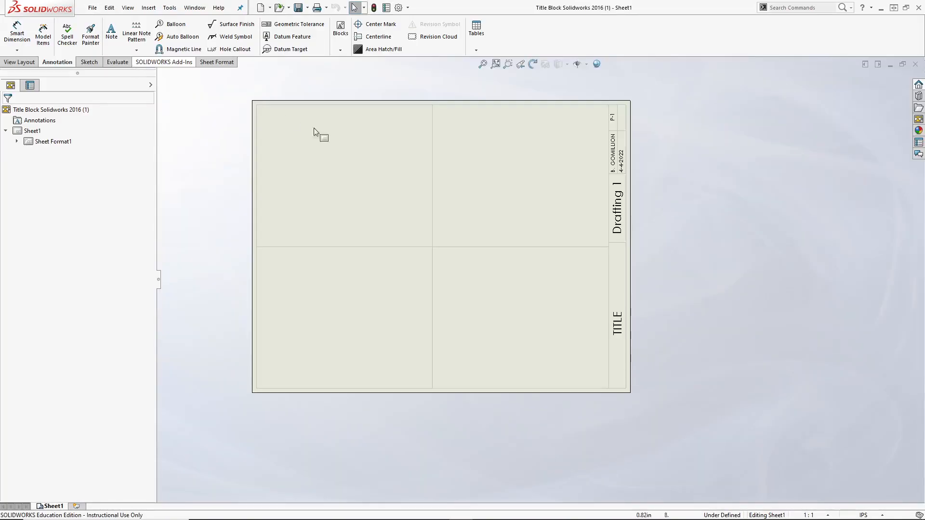
- Edit the sheet format and replace the title note's text with "SOLIDWORKS PROBLEM 1.1", shifting the note within the title block
{"action": "right_click", "coordinate": [503, 152]}
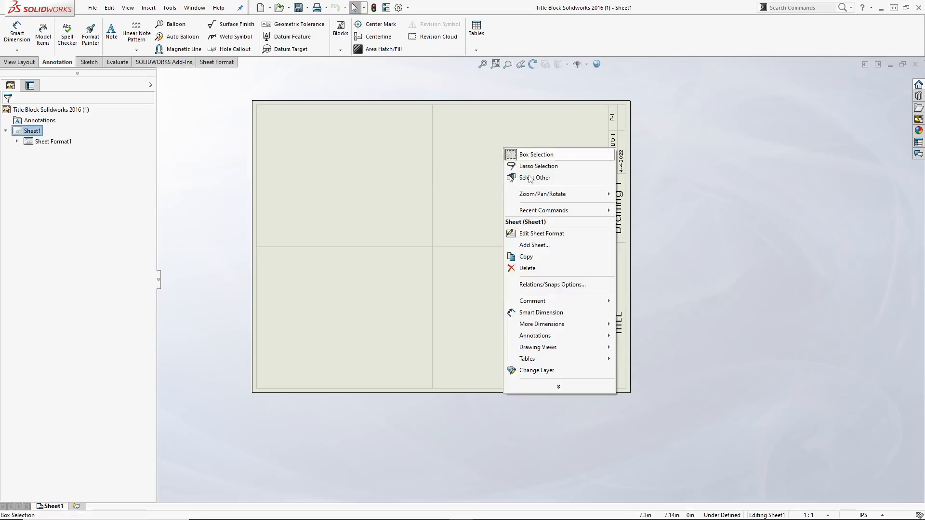
{"action": "left_click", "coordinate": [546, 233]}
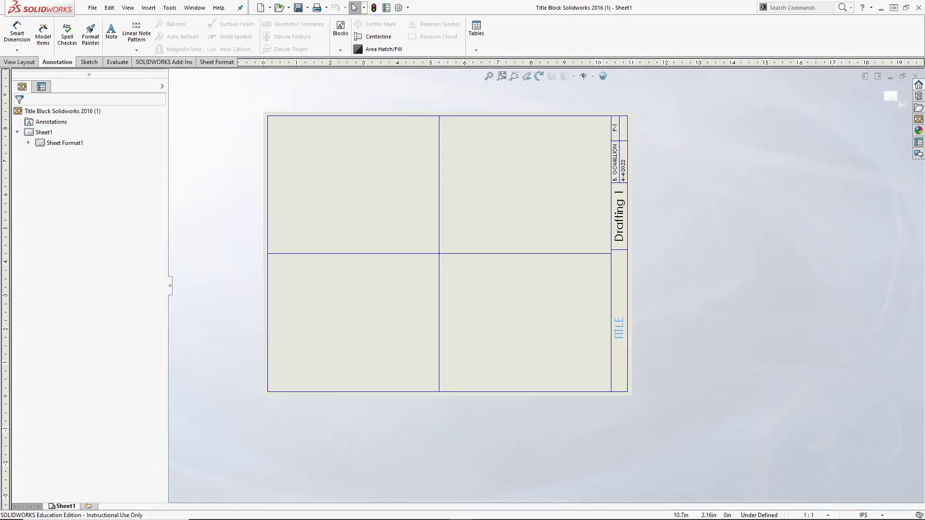
{"action": "double_click", "coordinate": [619, 327]}
{"action": "type", "text": "SOLIDWORKS PROBLEM 1.1"}
{"action": "left_click", "coordinate": [525, 215]}
{"action": "left_click_drag", "start_coordinate": [621, 316], "coordinate": [619, 314]}
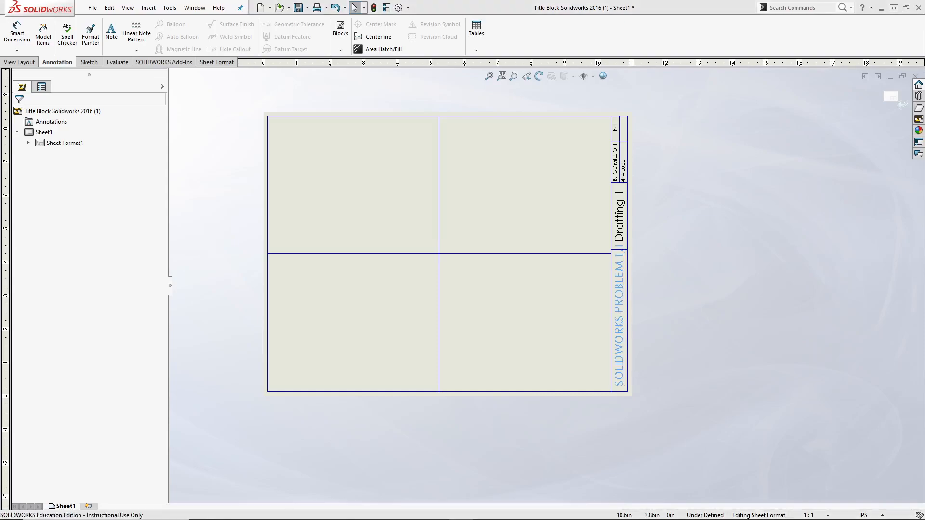
- Change the title note to read "SOLIDWORKS PART 1.1" and reposition it within its title block cell
{"action": "double_click", "coordinate": [625, 302]}
{"action": "left_click", "coordinate": [622, 302]}
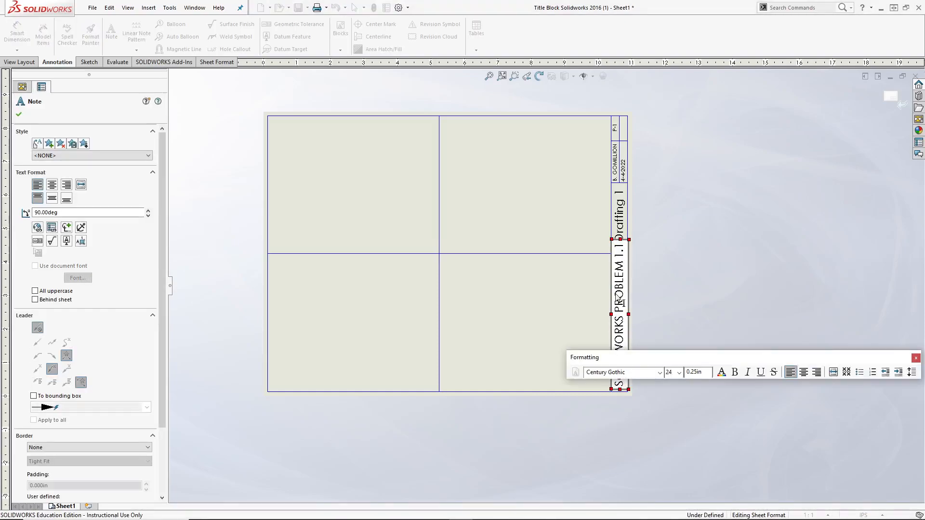
{"action": "left_click_drag", "start_coordinate": [622, 305], "coordinate": [627, 273]}
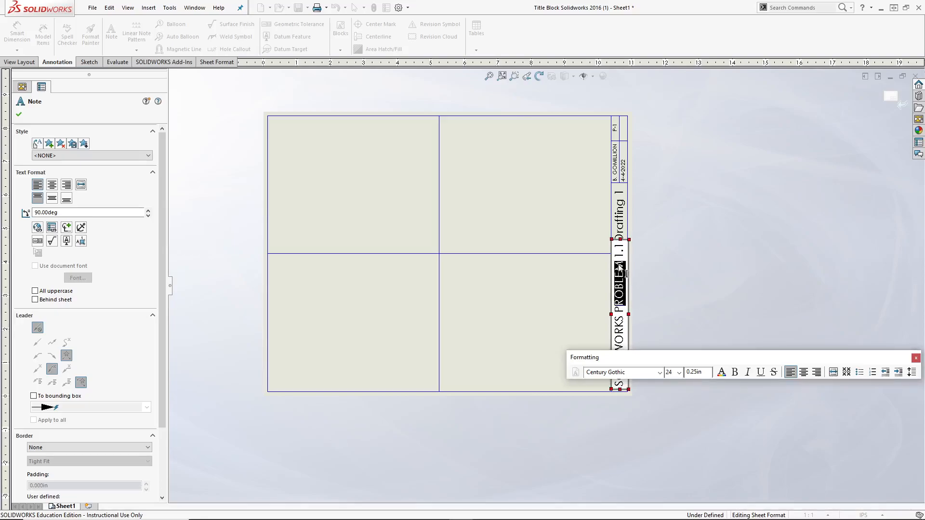
{"action": "type", "text": "ART"}
{"action": "left_click", "coordinate": [650, 259]}
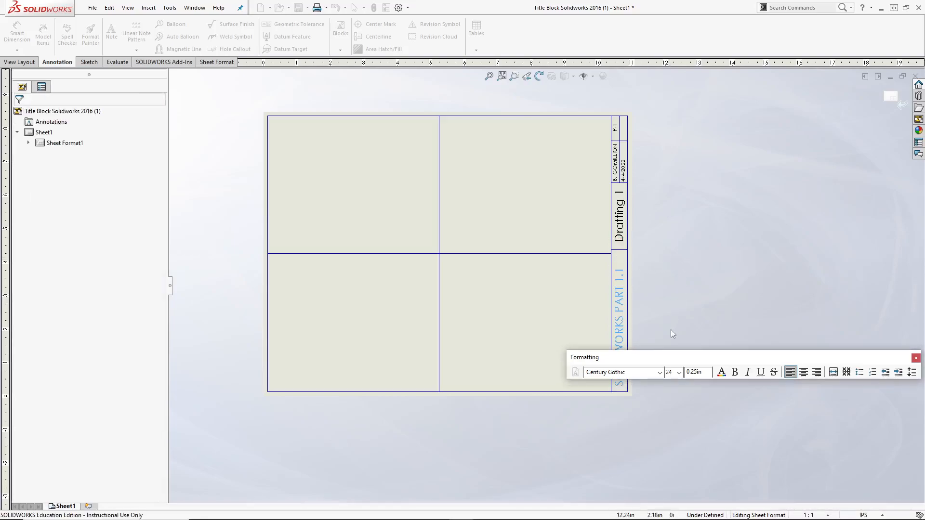
{"action": "left_click", "coordinate": [620, 314]}
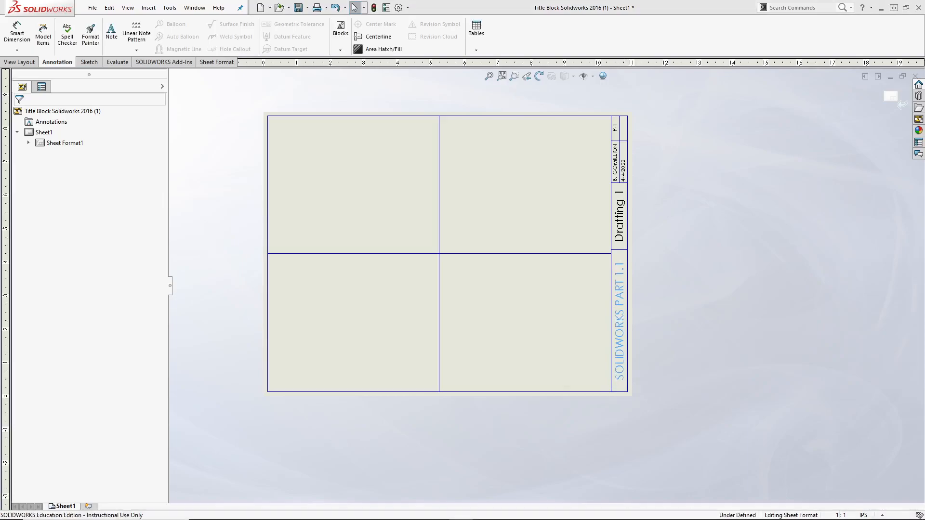
{"action": "left_click", "coordinate": [640, 177]}
- Leave the sheet format and return to editing the drawing sheet
{"action": "scroll", "coordinate": [640, 177], "scroll_direction": "up", "scroll_amount": 3}
{"action": "scroll", "coordinate": [591, 221], "scroll_direction": "down", "scroll_amount": 3}
{"action": "scroll", "coordinate": [565, 317], "scroll_direction": "up", "scroll_amount": 4}
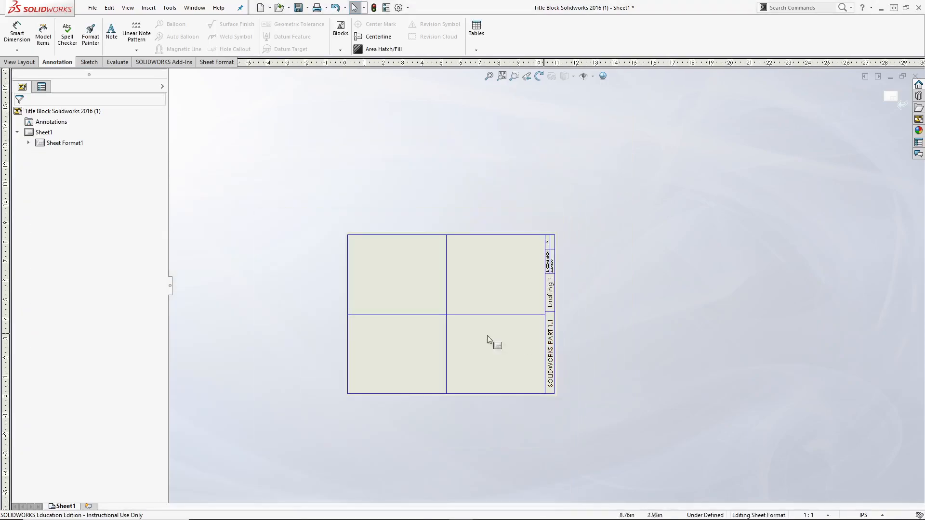
{"action": "right_click", "coordinate": [428, 253]}
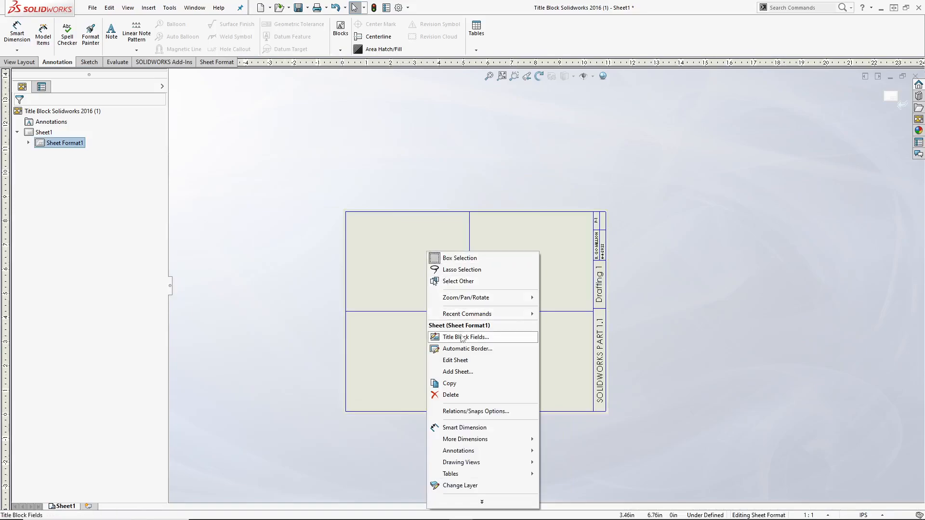
{"action": "left_click", "coordinate": [456, 360]}
{"action": "right_click", "coordinate": [520, 245]}
{"action": "left_click", "coordinate": [500, 240]}
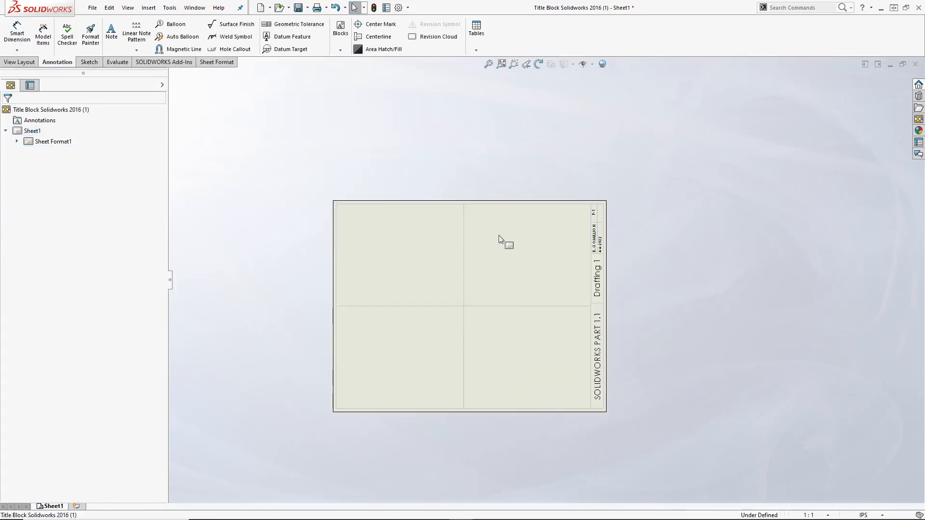
- Insert an isometric model view of part 1.1 in the sheet's upper-right quadrant, without adding projected views
{"action": "left_click", "coordinate": [30, 60]}
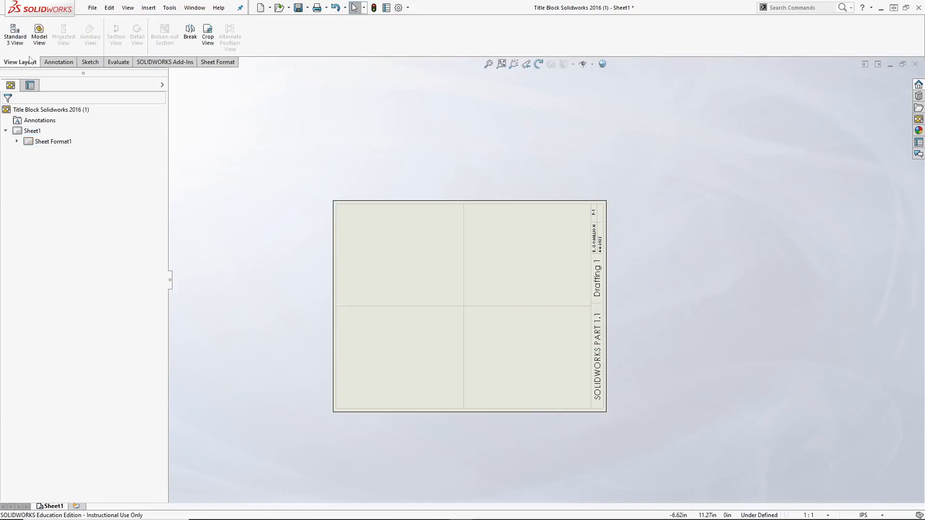
{"action": "left_click", "coordinate": [39, 34]}
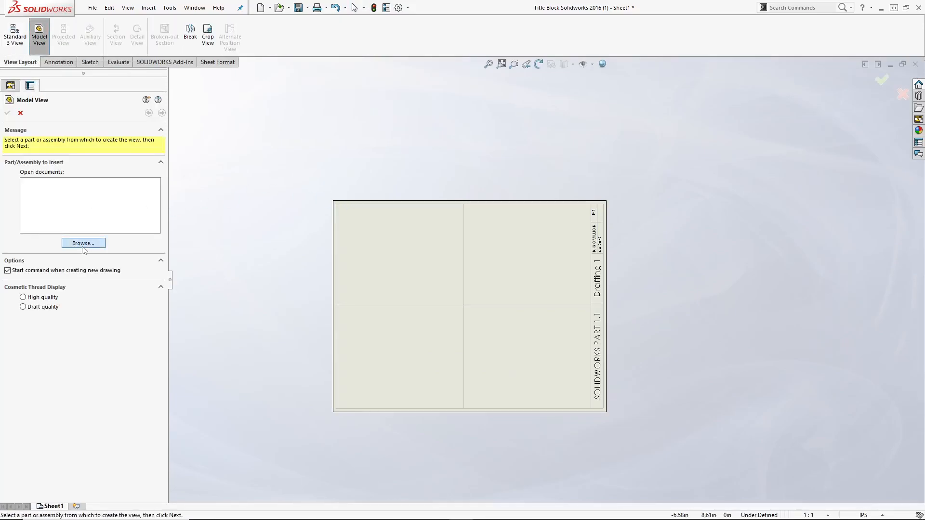
{"action": "left_click", "coordinate": [83, 244]}
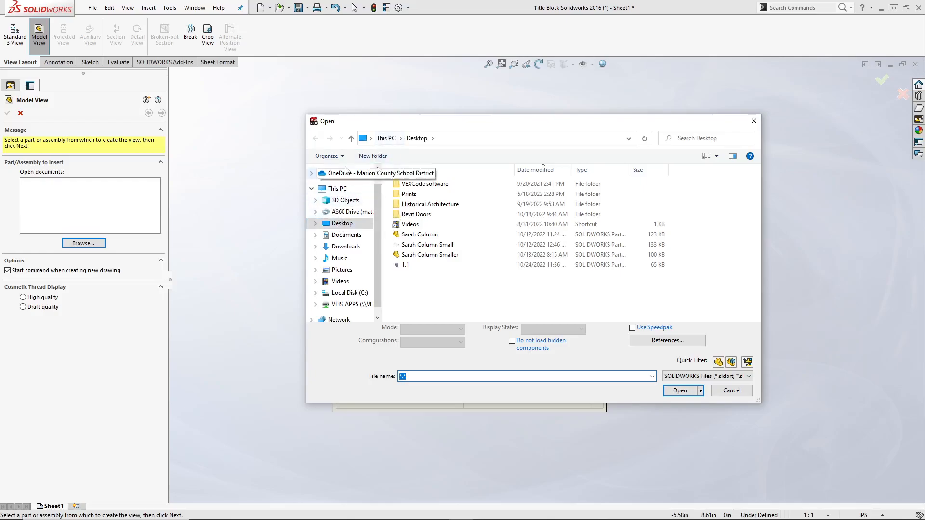
{"action": "double_click", "coordinate": [407, 265]}
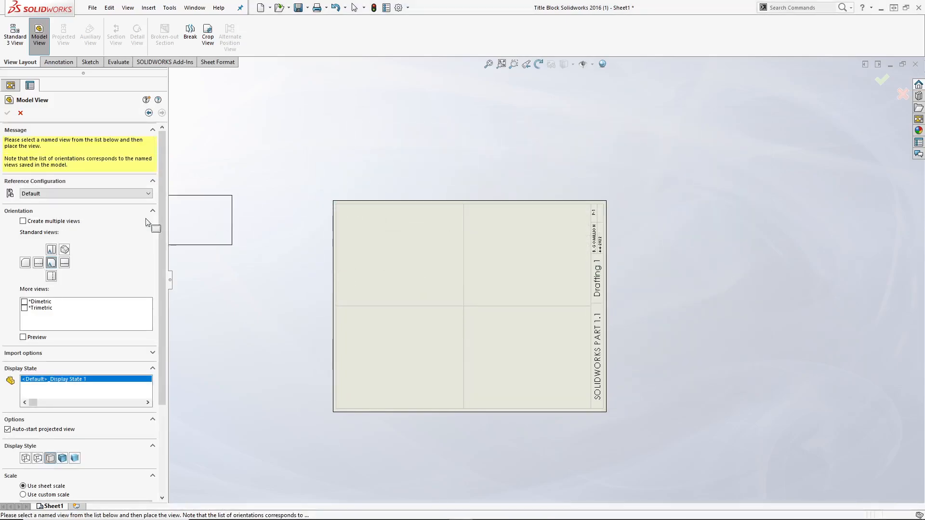
{"action": "left_click", "coordinate": [64, 249]}
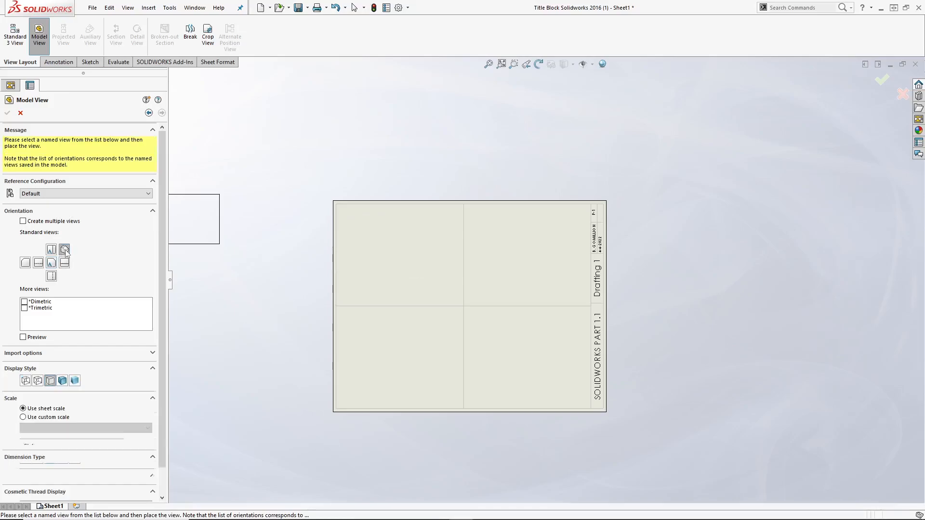
{"action": "left_click", "coordinate": [530, 261]}
{"action": "key", "text": "Escape"}
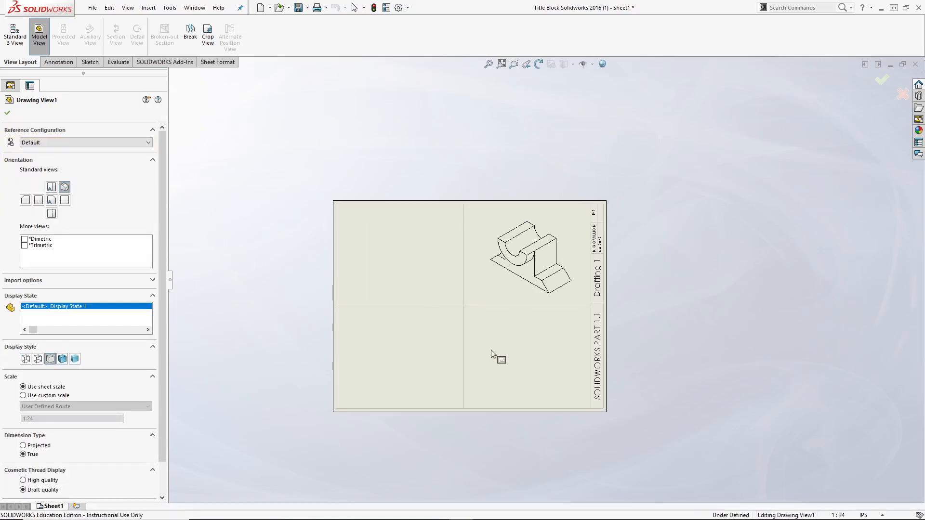
{"action": "key", "text": "Escape"}
- Set the isometric view to a custom scale of 1:20
{"action": "scroll", "coordinate": [561, 256], "scroll_direction": "down", "scroll_amount": 3}
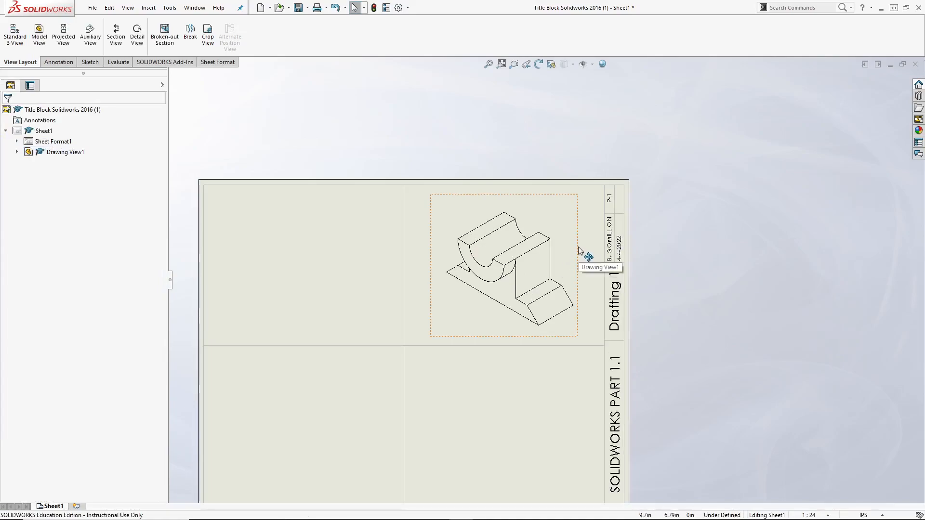
{"action": "left_click", "coordinate": [578, 249]}
{"action": "left_click", "coordinate": [30, 396]}
{"action": "left_click", "coordinate": [48, 419]}
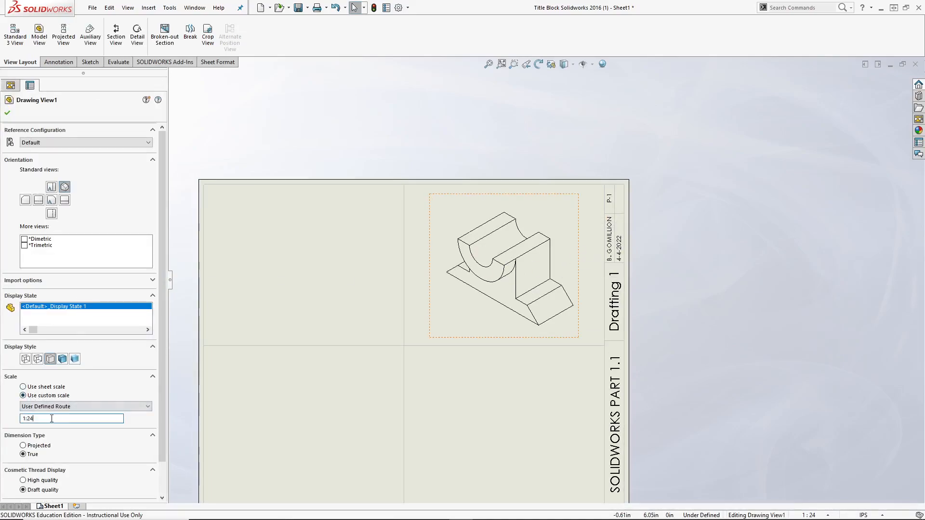
{"action": "key", "text": "BackSpace"}
{"action": "type", "text": "0"}
{"action": "left_click", "coordinate": [416, 138]}
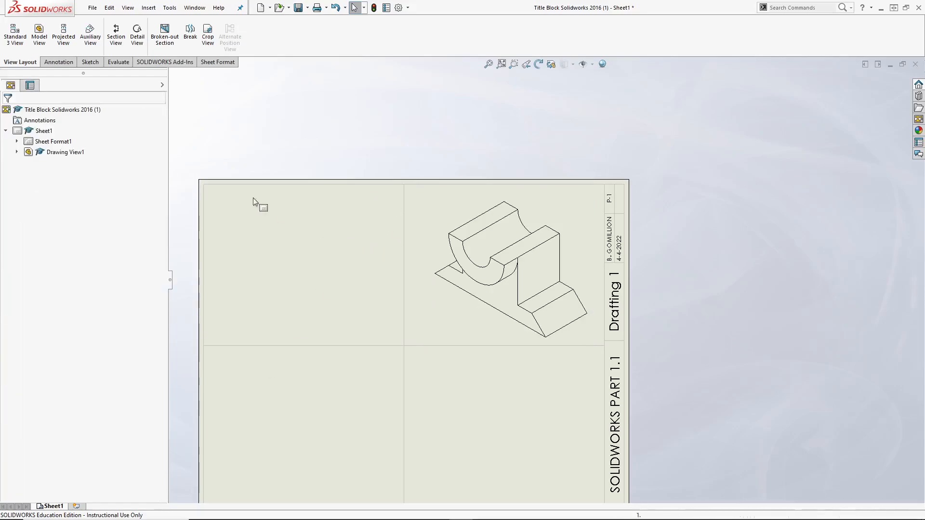
- Insert the standard three views of part 1.1 and move the front view lower in its quadrant
{"action": "left_click", "coordinate": [22, 37]}
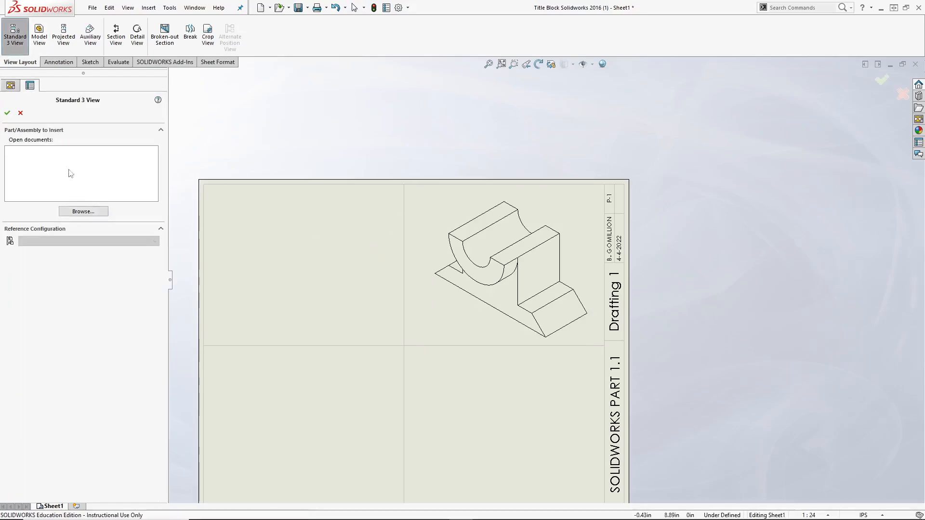
{"action": "double_click", "coordinate": [415, 267]}
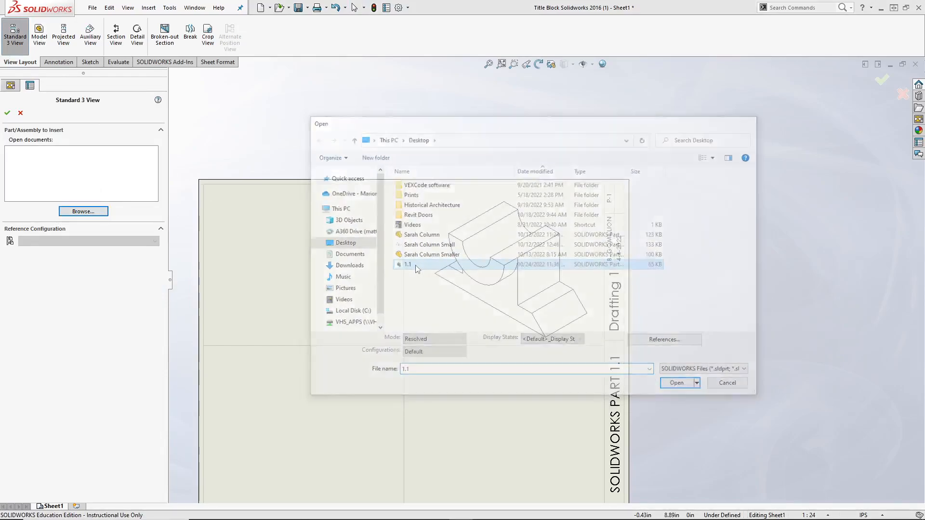
{"action": "scroll", "coordinate": [349, 354], "scroll_direction": "up", "scroll_amount": 1}
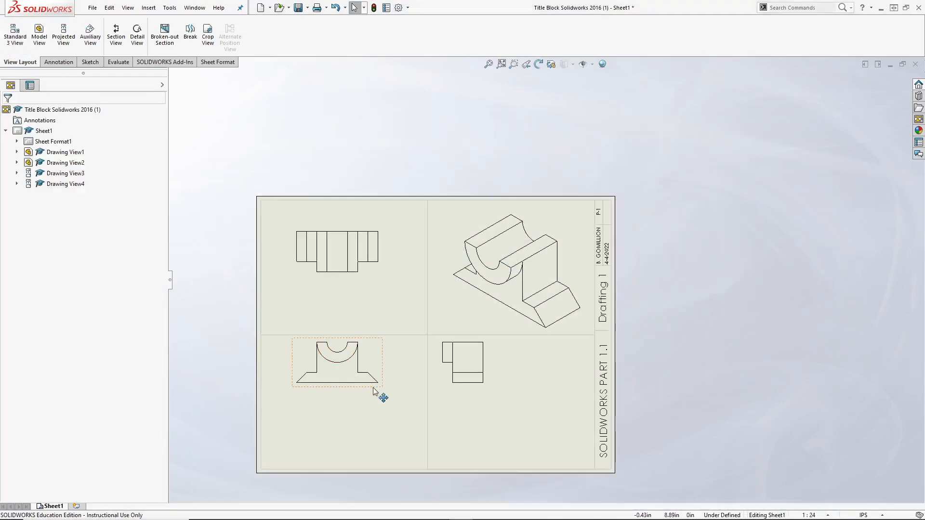
{"action": "mouse_move", "coordinate": [373, 393]}
{"action": "left_mouse_down"}
{"action": "mouse_move", "coordinate": [374, 436]}
{"action": "mouse_move", "coordinate": [368, 424]}
{"action": "left_mouse_up"}
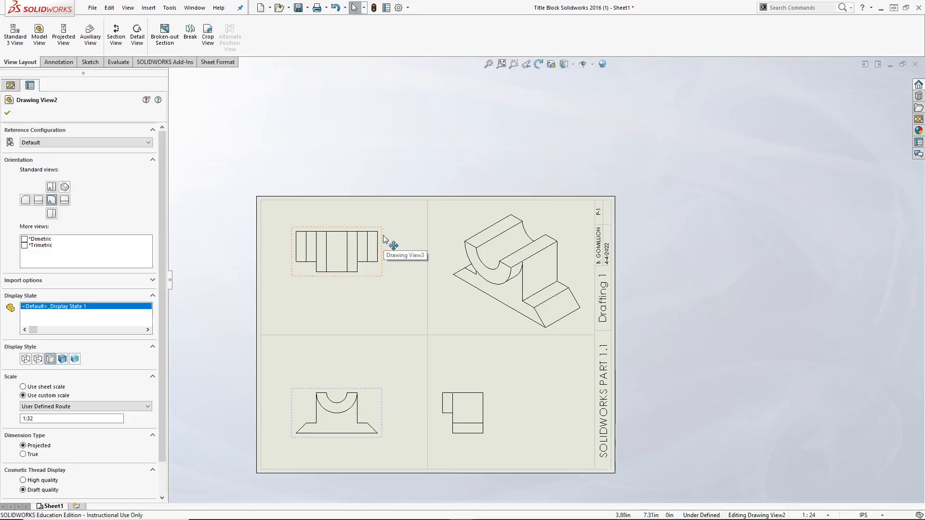
- Select the three orthographic views together and set their custom scale to 1:24, after trying 1:20 and 1:15
{"action": "left_click", "coordinate": [460, 398], "text": "ctrl"}
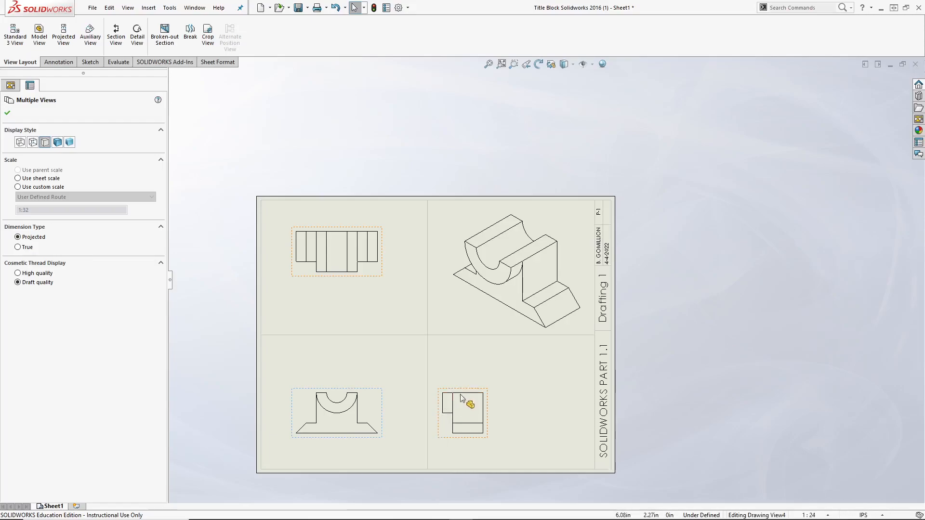
{"action": "left_click", "coordinate": [18, 187]}
{"action": "left_click", "coordinate": [50, 209]}
{"action": "type", "text": "20"}
{"action": "key", "text": "Return"}
{"action": "type", "text": "15"}
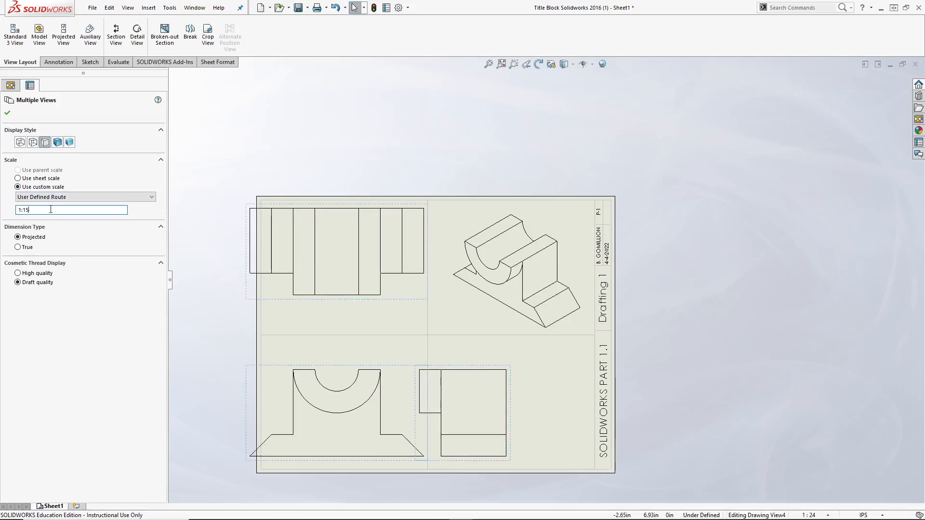
{"action": "type", "text": "24"}
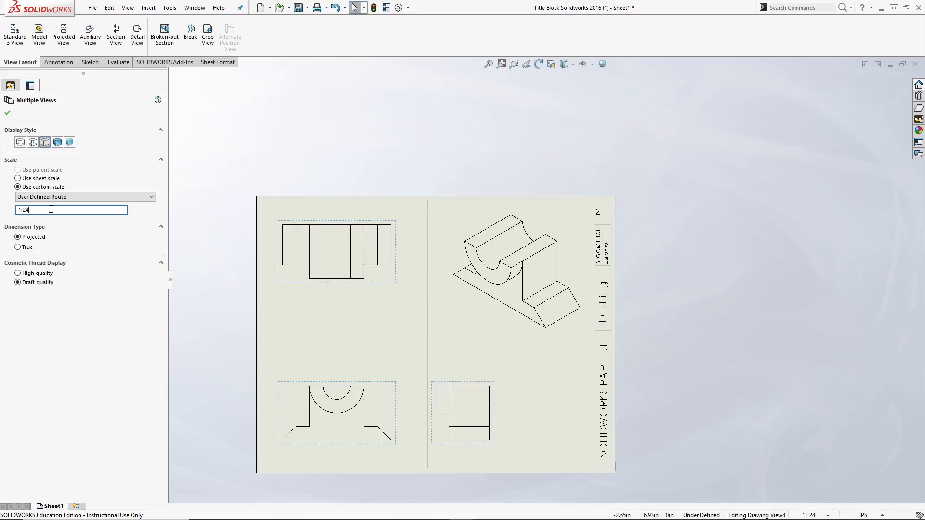
- Move the side, front and top views so that each sits roughly centred in its own quadrant
{"action": "left_click", "coordinate": [357, 316]}
{"action": "left_click_drag", "start_coordinate": [454, 379], "coordinate": [503, 377]}
{"action": "left_click_drag", "start_coordinate": [387, 384], "coordinate": [392, 380]}
{"action": "left_click_drag", "start_coordinate": [369, 283], "coordinate": [368, 296]}
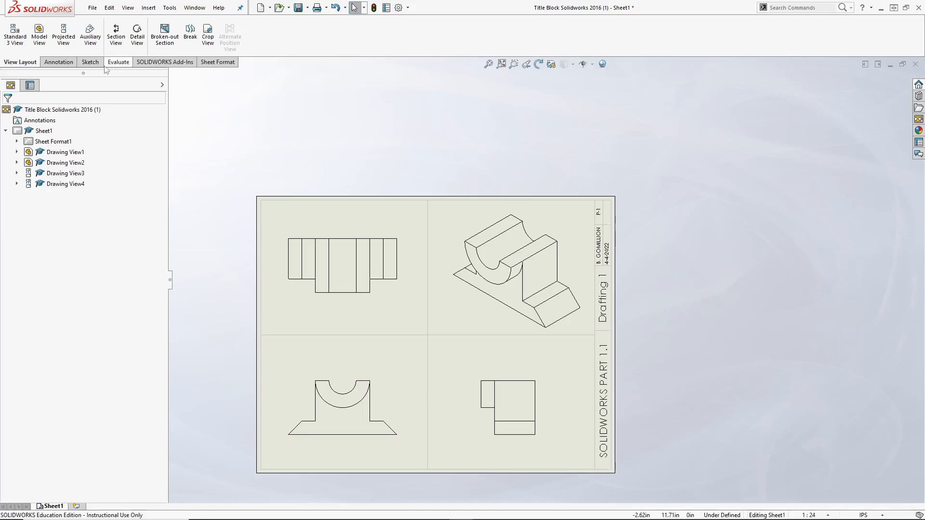
- Dimension the top view's overall depth beside the view and the protruding middle section's width below it
{"action": "left_click", "coordinate": [58, 63]}
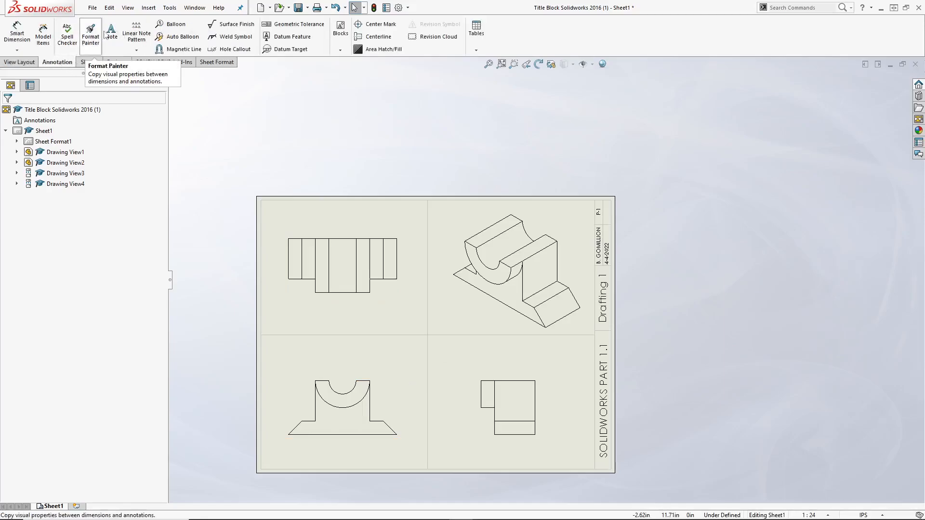
{"action": "left_click", "coordinate": [20, 28]}
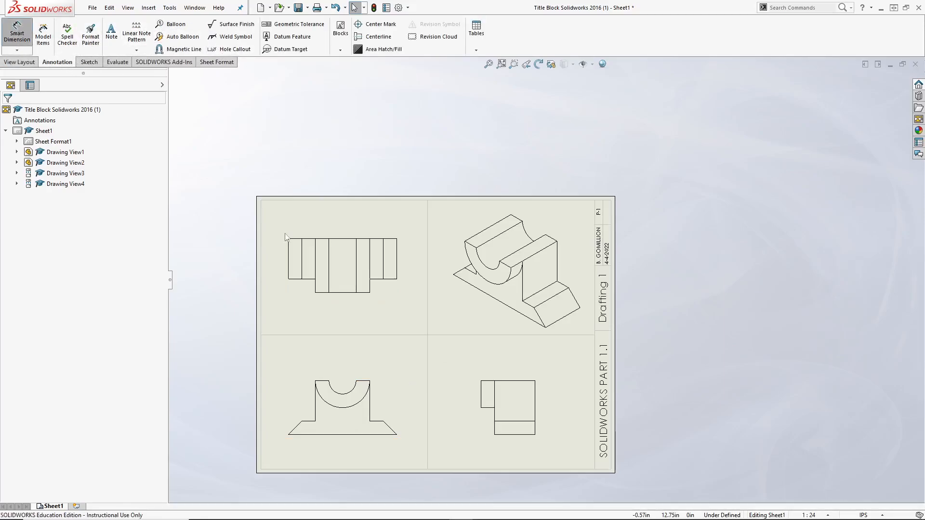
{"action": "left_click", "coordinate": [288, 257]}
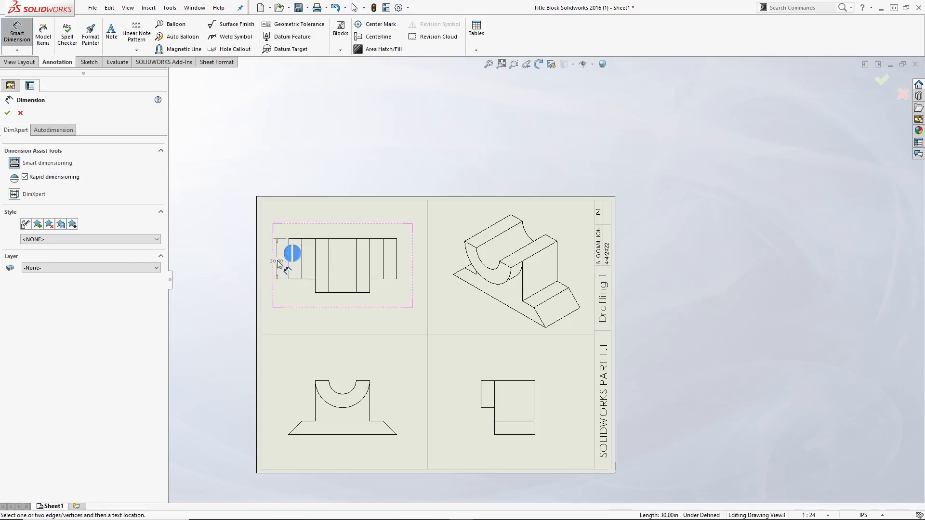
{"action": "key", "text": "Escape"}
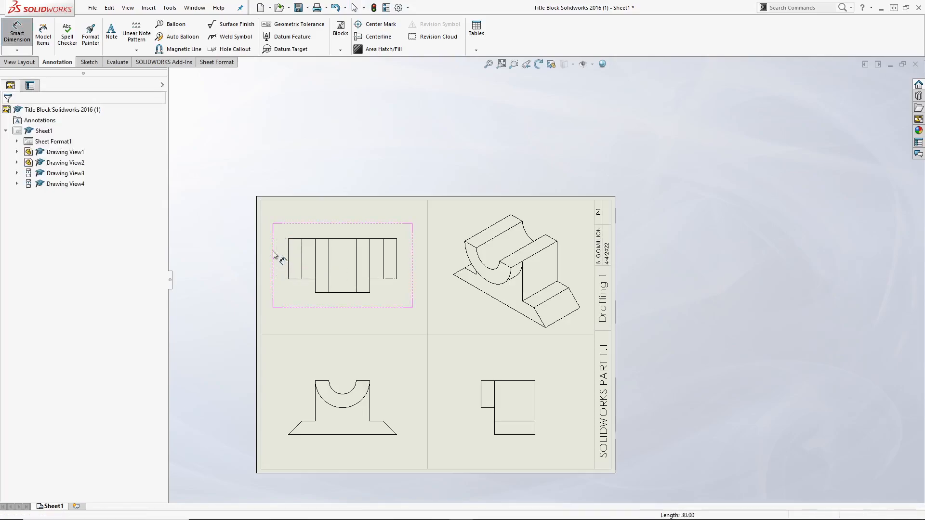
{"action": "left_click", "coordinate": [17, 32]}
{"action": "left_click", "coordinate": [308, 244]}
{"action": "left_click", "coordinate": [339, 293]}
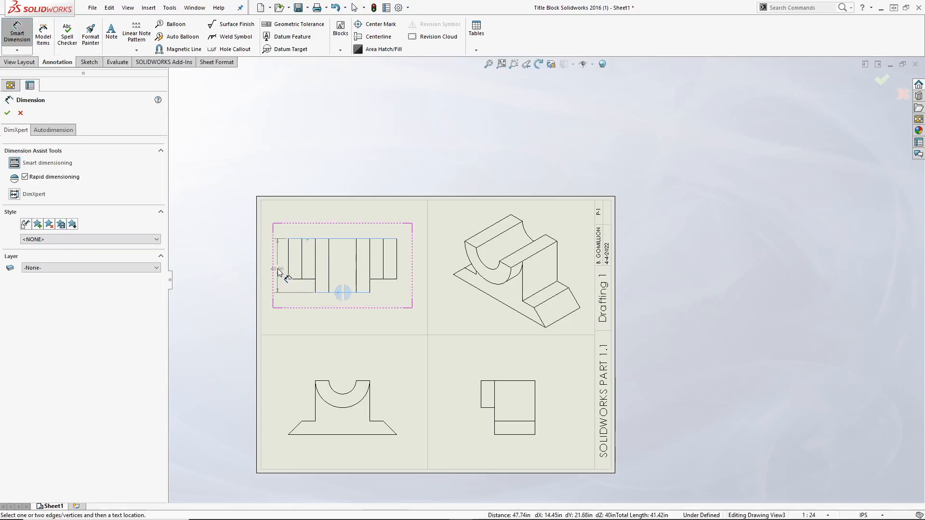
{"action": "left_click", "coordinate": [278, 271]}
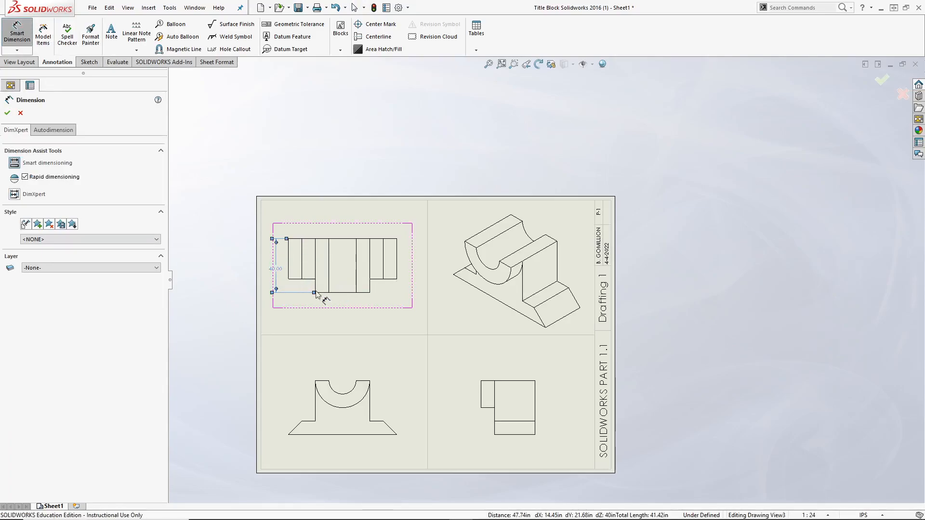
{"action": "left_click", "coordinate": [339, 293]}
{"action": "left_click", "coordinate": [344, 316]}
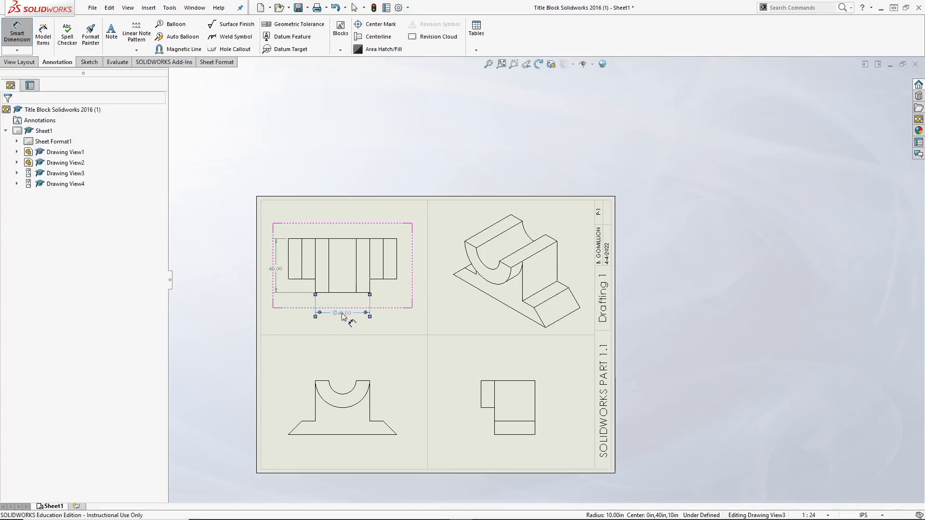
- Dimension the overall width of the base in the front view, placing the dimension below the view
{"action": "scroll", "coordinate": [351, 423], "scroll_direction": "up", "scroll_amount": 3}
{"action": "scroll", "coordinate": [438, 355], "scroll_direction": "down", "scroll_amount": 4}
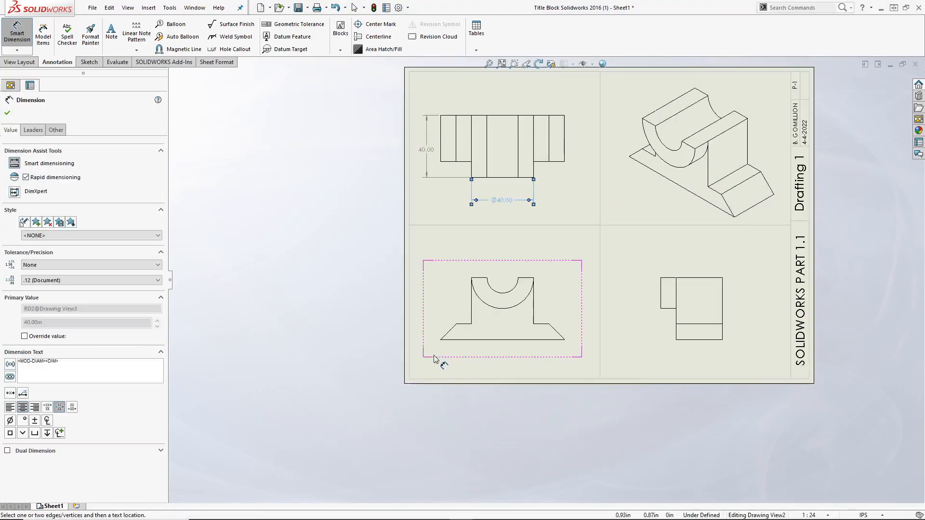
{"action": "scroll", "coordinate": [537, 288], "scroll_direction": "down", "scroll_amount": 2}
{"action": "scroll", "coordinate": [541, 295], "scroll_direction": "down", "scroll_amount": 2}
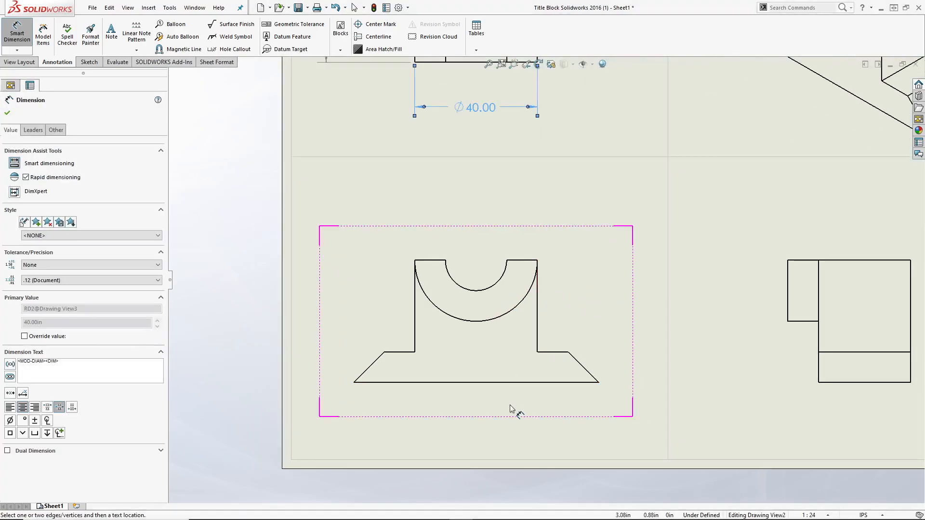
{"action": "left_click", "coordinate": [514, 384]}
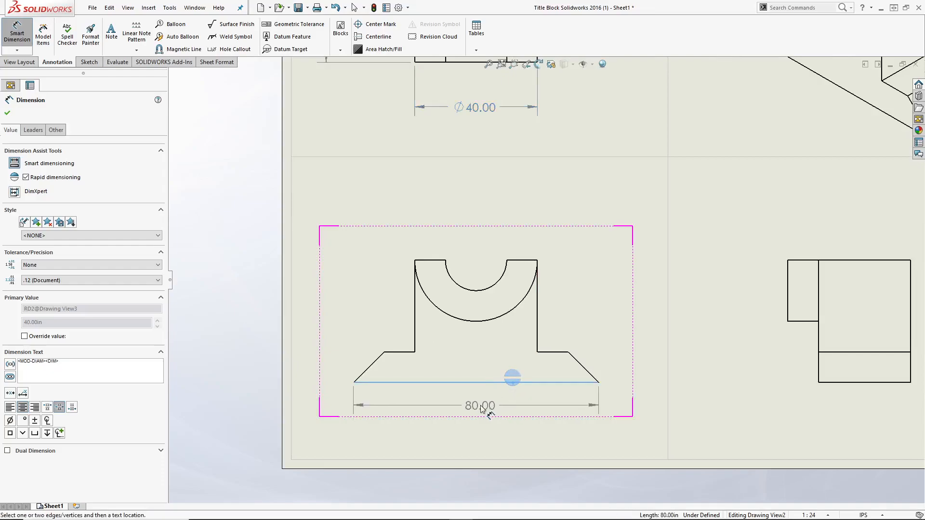
{"action": "left_click", "coordinate": [480, 430]}
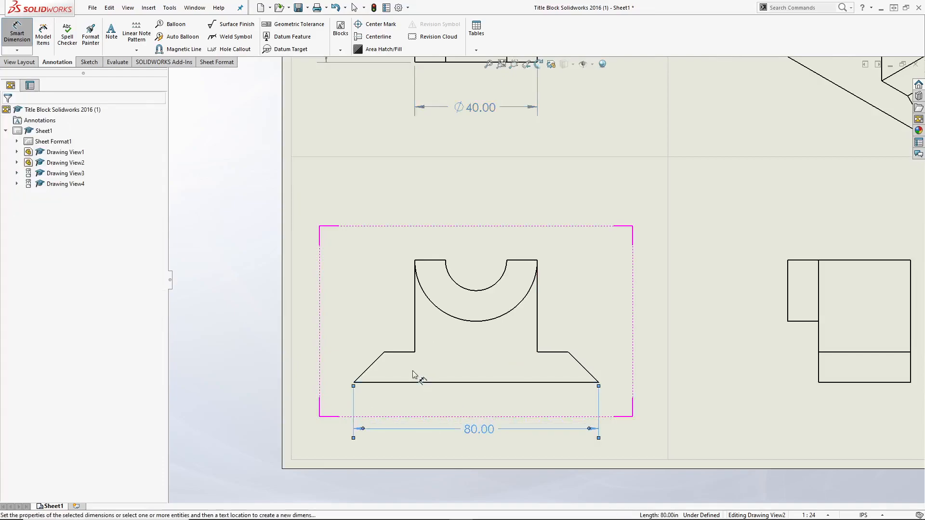
- Try a dimension between the endpoints of the base's left sloped edge in the front view, and delete it
{"action": "left_click", "coordinate": [384, 353]}
{"action": "left_click", "coordinate": [354, 382]}
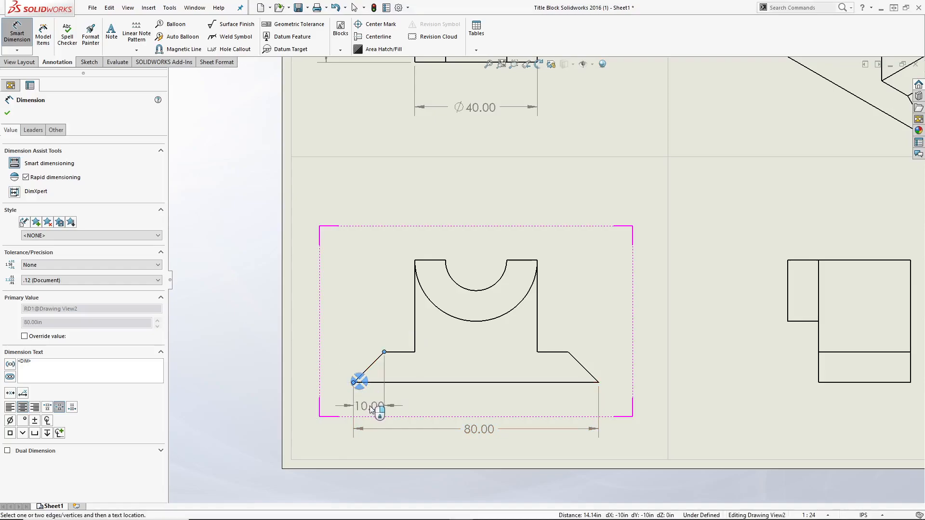
{"action": "left_click", "coordinate": [370, 409]}
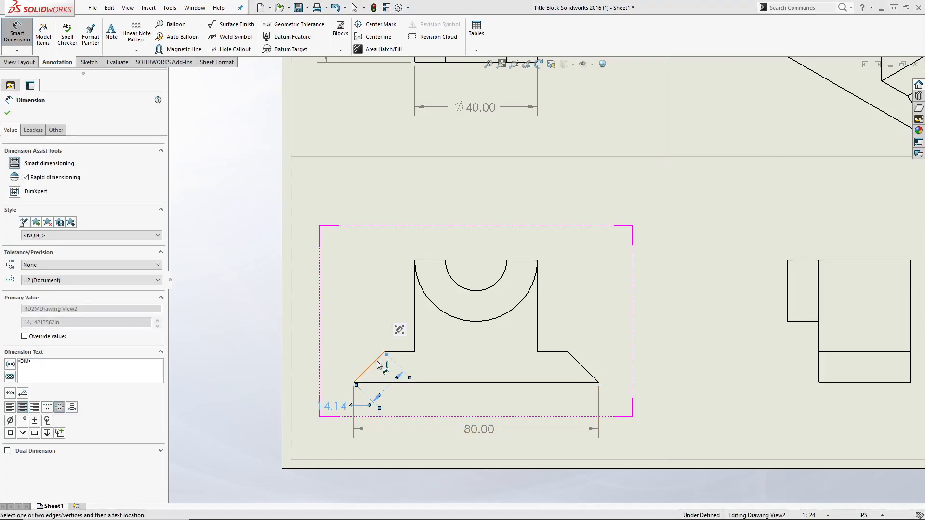
{"action": "key", "text": "Escape"}
{"action": "left_click", "coordinate": [398, 375]}
{"action": "key", "text": "Delete"}
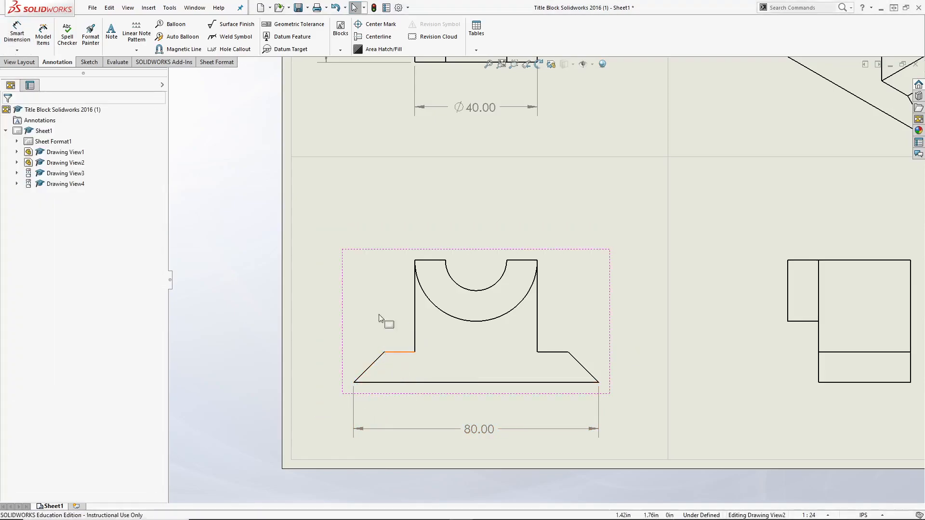
- Dimension the horizontal run of the base's left slope and place it between the front view and the overall width dimension
{"action": "left_click", "coordinate": [29, 35]}
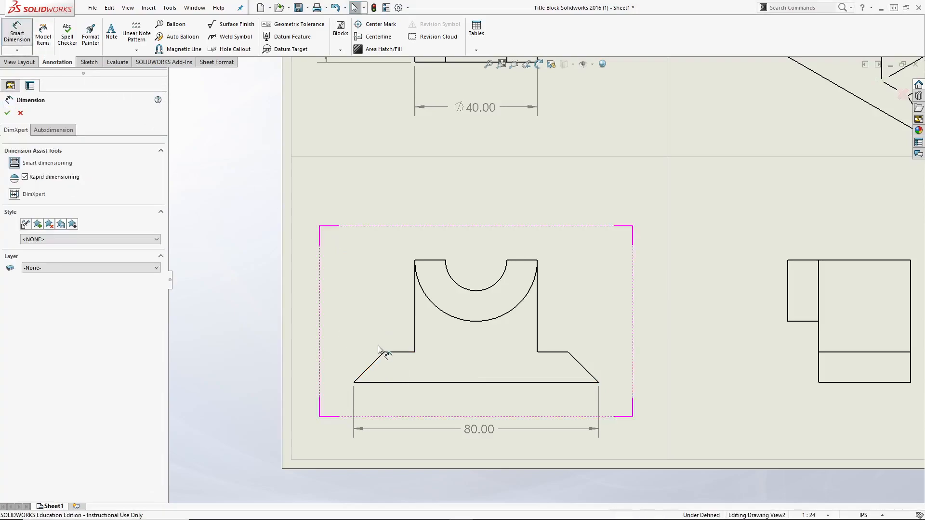
{"action": "left_click", "coordinate": [354, 383]}
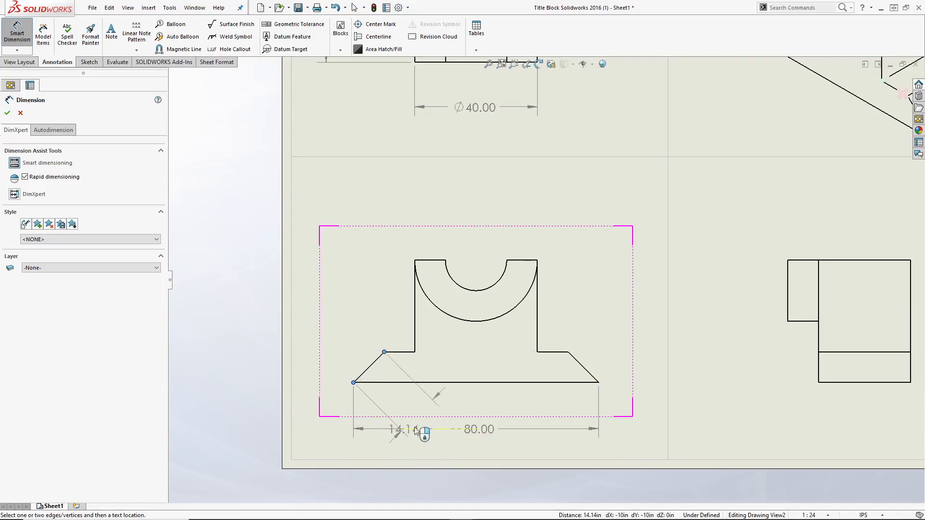
{"action": "left_click", "coordinate": [381, 451]}
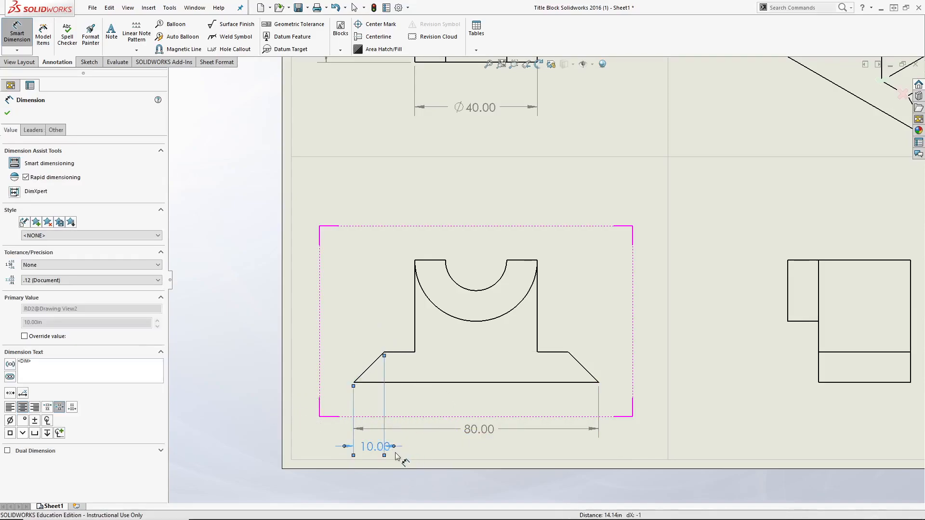
{"action": "key", "text": "Escape"}
{"action": "left_click_drag", "start_coordinate": [396, 450], "coordinate": [390, 409]}
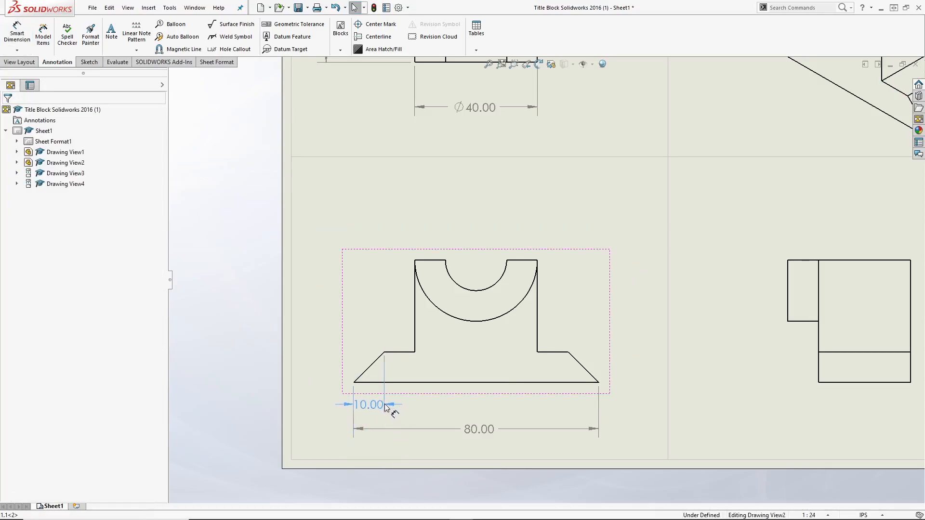
{"action": "key", "text": "Escape"}
- Dimension the acute angle between the left sloped edge and the base's bottom edge, with its text outside the slope
{"action": "left_click", "coordinate": [18, 32]}
{"action": "left_click", "coordinate": [376, 362]}
{"action": "left_click", "coordinate": [401, 383]}
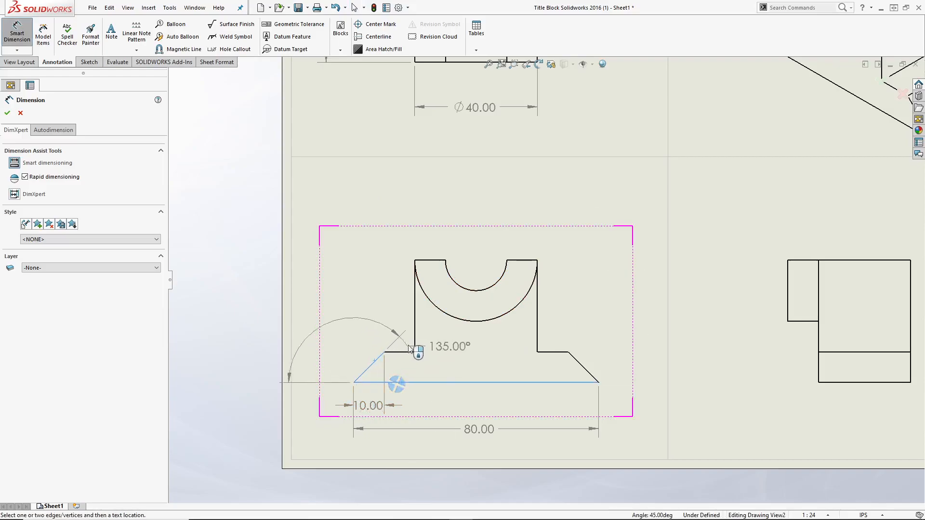
{"action": "left_click", "coordinate": [401, 383]}
{"action": "left_click_drag", "start_coordinate": [619, 251], "coordinate": [378, 330]}
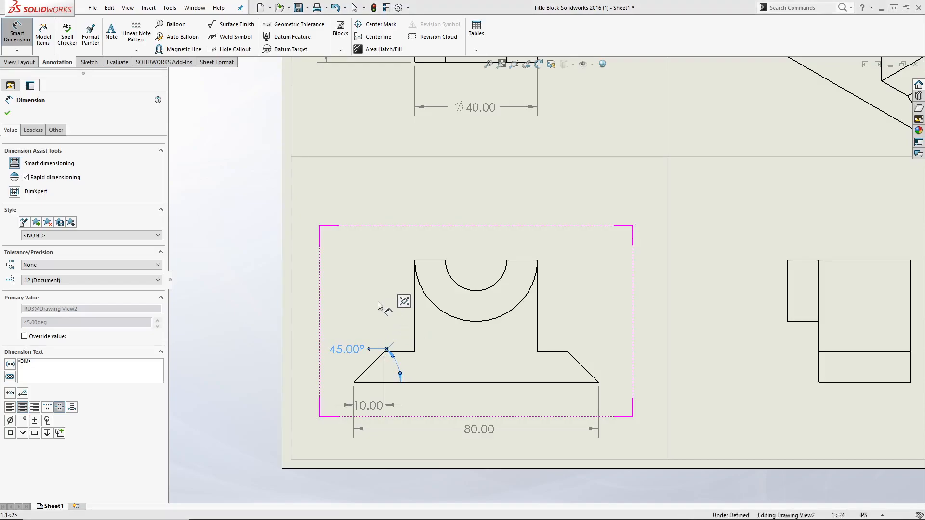
{"action": "key", "text": "Escape"}
- Dimension the inner arc's radius and the part's overall height in the front view, placing both outside the outline
{"action": "left_click", "coordinate": [19, 32]}
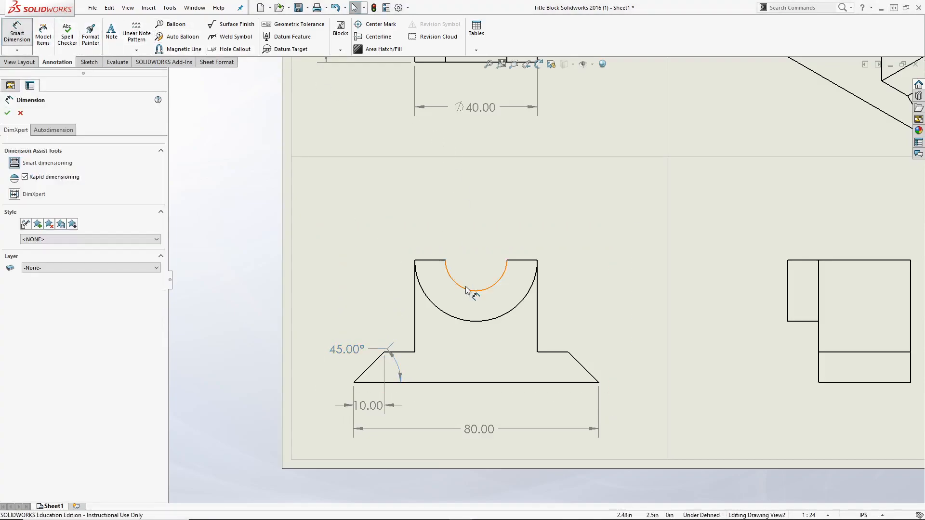
{"action": "left_click", "coordinate": [453, 281]}
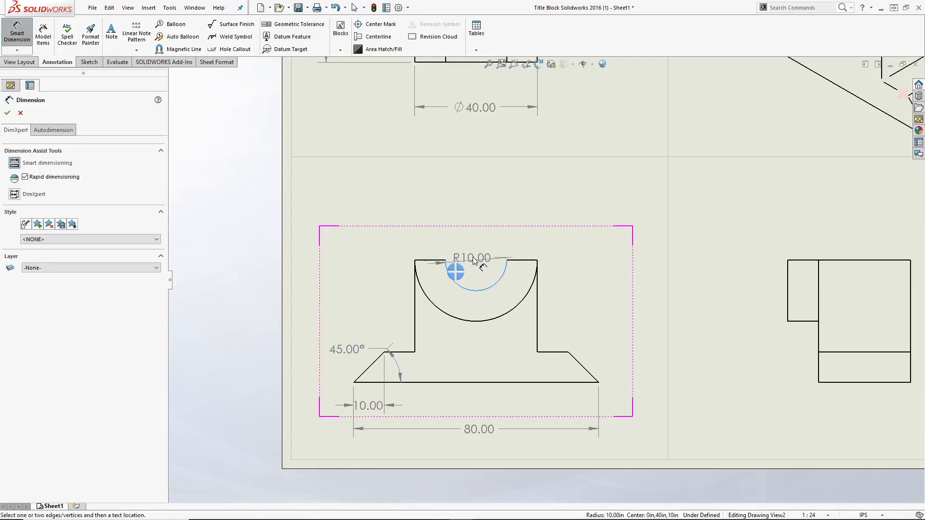
{"action": "left_click", "coordinate": [557, 242]}
{"action": "left_click", "coordinate": [525, 261]}
{"action": "left_click", "coordinate": [549, 382]}
{"action": "left_click", "coordinate": [635, 328]}
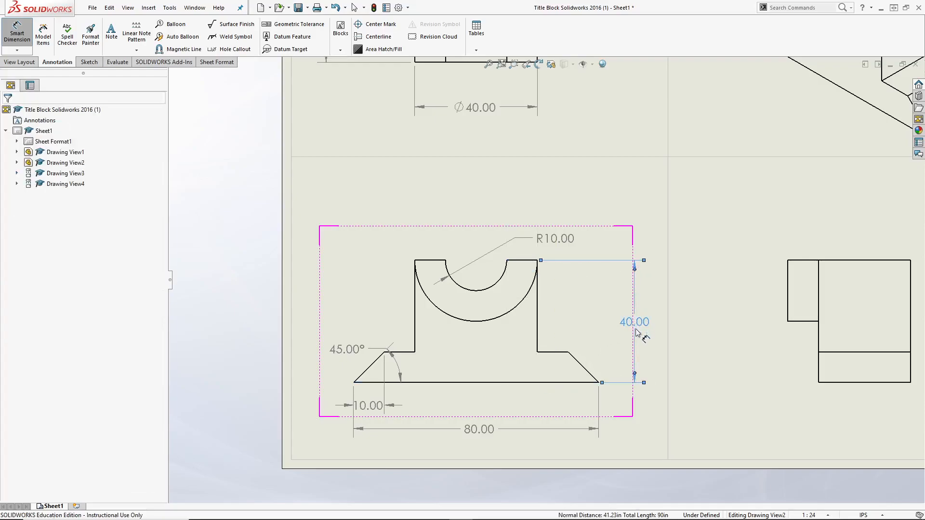
- Dimension the bottom edge of the side view, placing the dimension centred below the view
{"action": "scroll", "coordinate": [650, 378], "scroll_direction": "up", "scroll_amount": 2}
{"action": "left_click", "coordinate": [828, 366]}
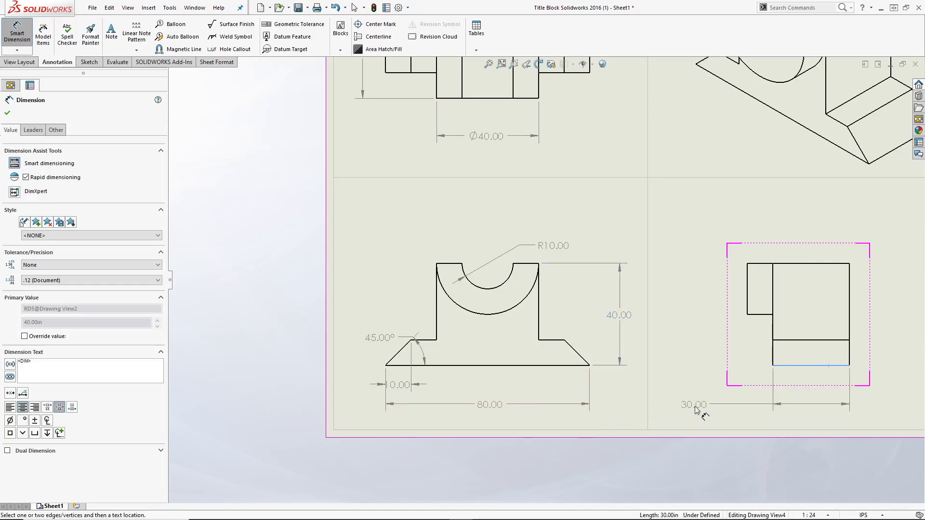
{"action": "left_click", "coordinate": [814, 409]}
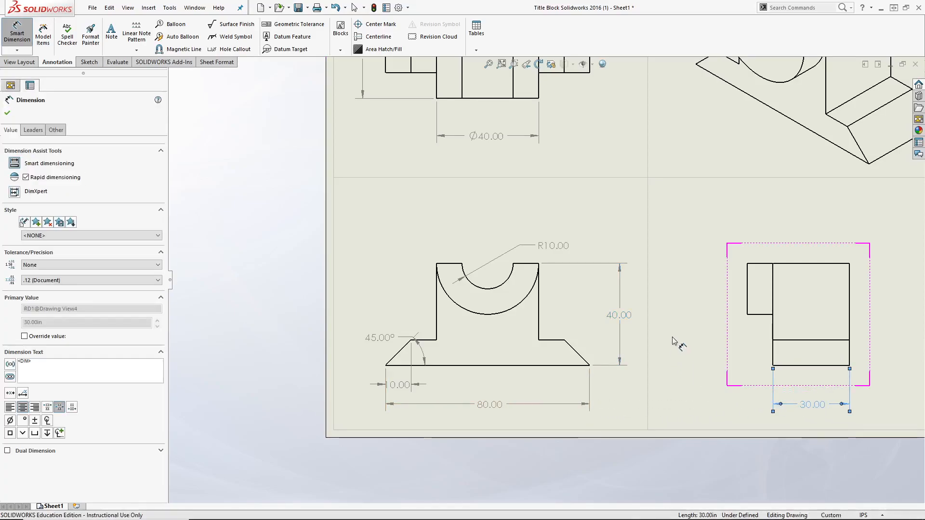
{"action": "key", "text": "Escape"}
{"action": "scroll", "coordinate": [688, 352], "scroll_direction": "up", "scroll_amount": 4}
{"action": "scroll", "coordinate": [776, 175], "scroll_direction": "down", "scroll_amount": 2}
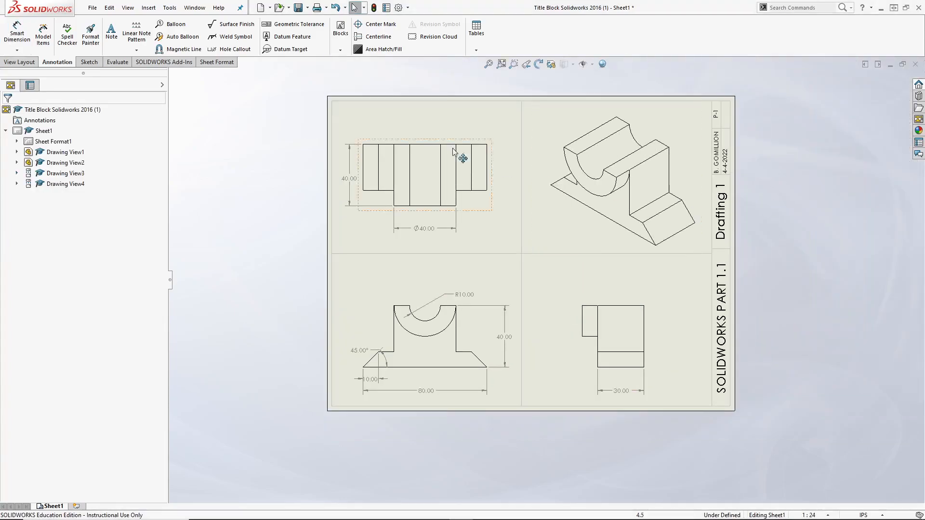
- Save the drawing to the Desktop under the new file name 1.1 as a Drawing file
{"action": "left_click", "coordinate": [92, 9]}
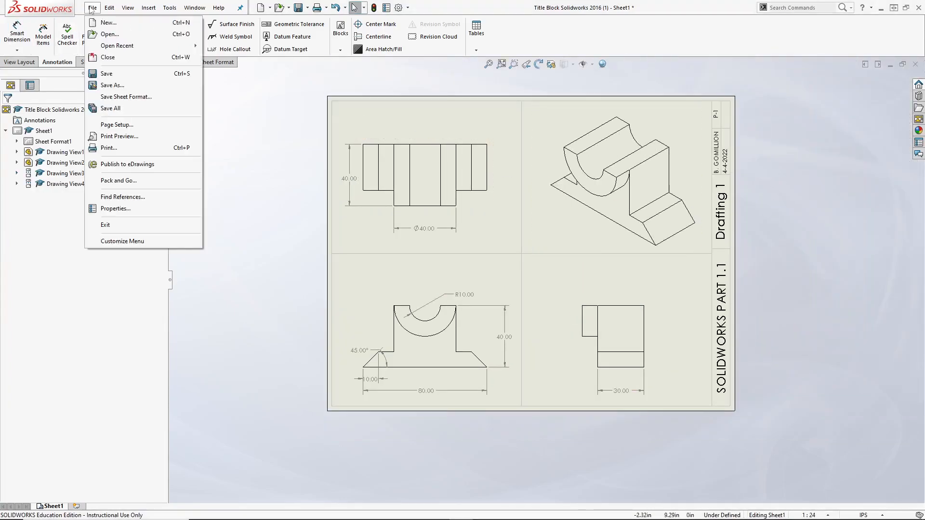
{"action": "left_click", "coordinate": [115, 85]}
{"action": "left_click_drag", "start_coordinate": [428, 149], "coordinate": [299, 82]}
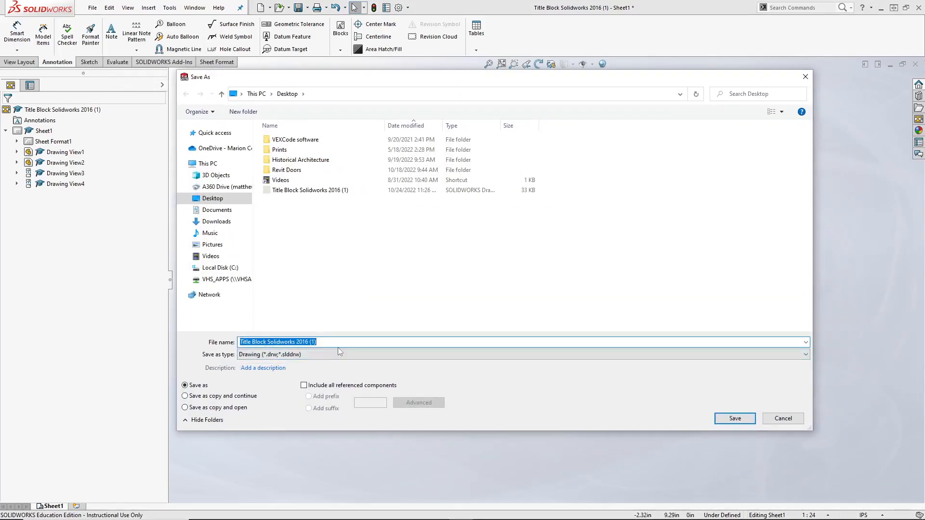
{"action": "type", "text": "1.1"}
{"action": "left_click", "coordinate": [742, 420]}
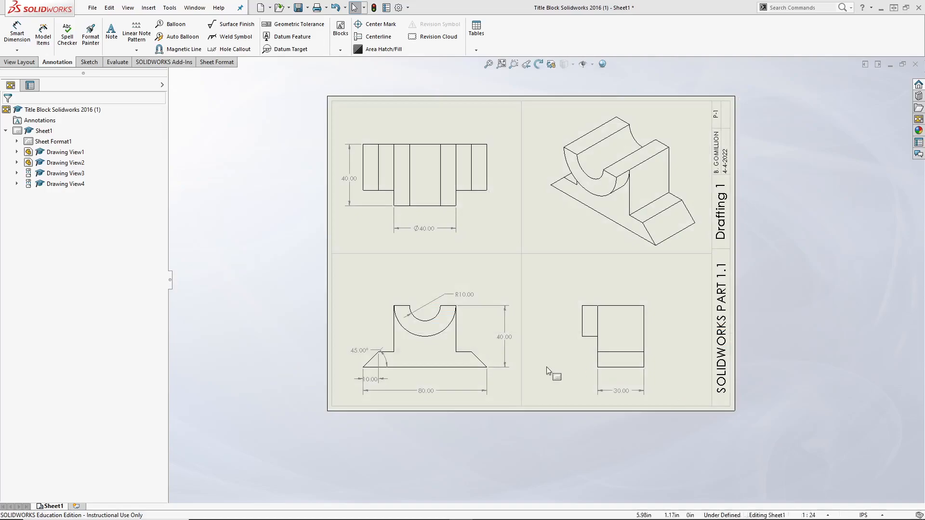
- Save a copy of drawing 1.1 to the Desktop in Adobe Portable Document Format (*.pdf)
{"action": "left_click", "coordinate": [96, 8]}
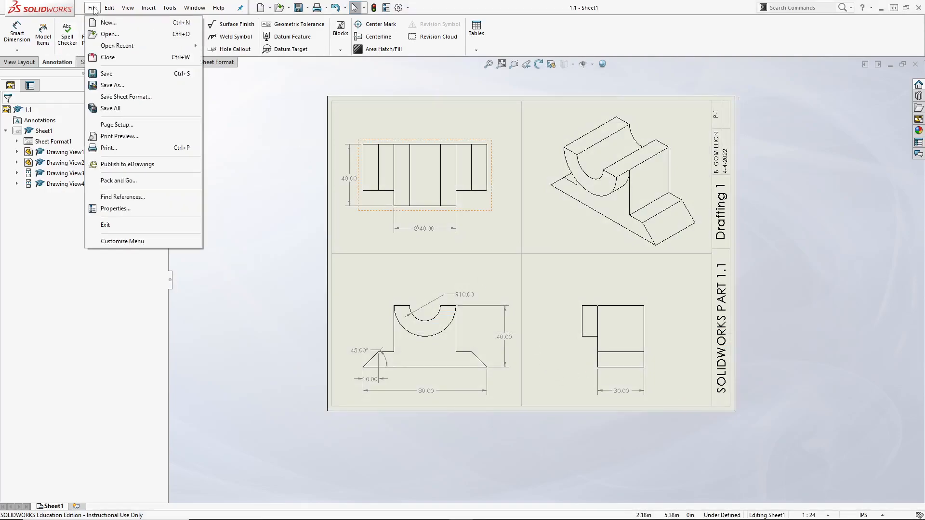
{"action": "left_click", "coordinate": [107, 83]}
{"action": "left_click", "coordinate": [272, 356]}
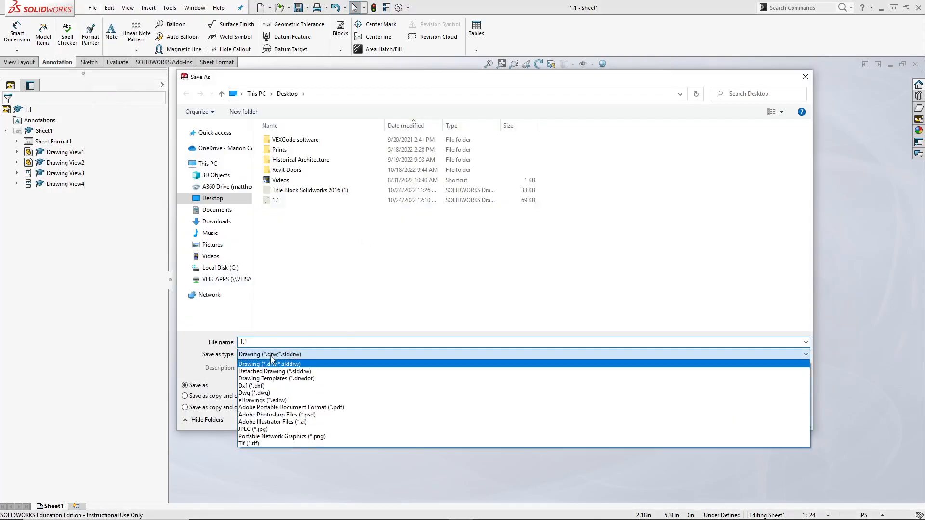
{"action": "left_click", "coordinate": [318, 407]}
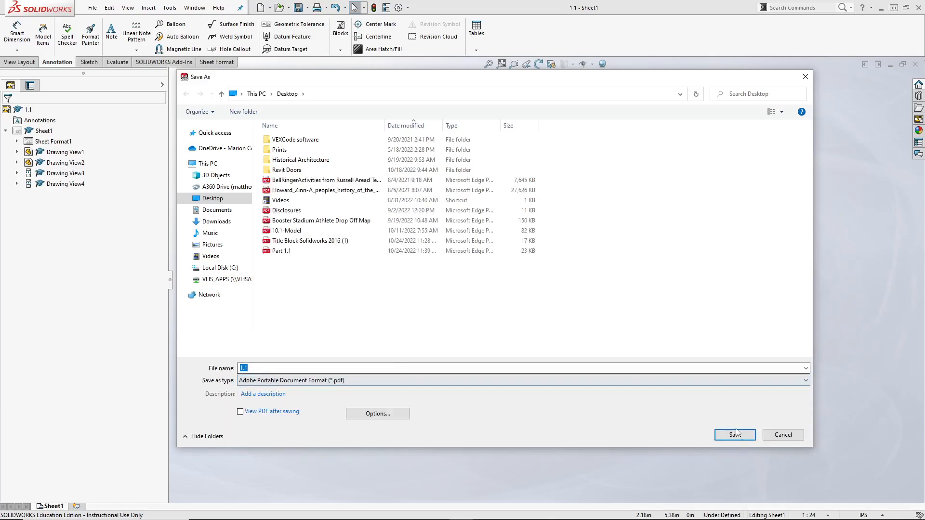